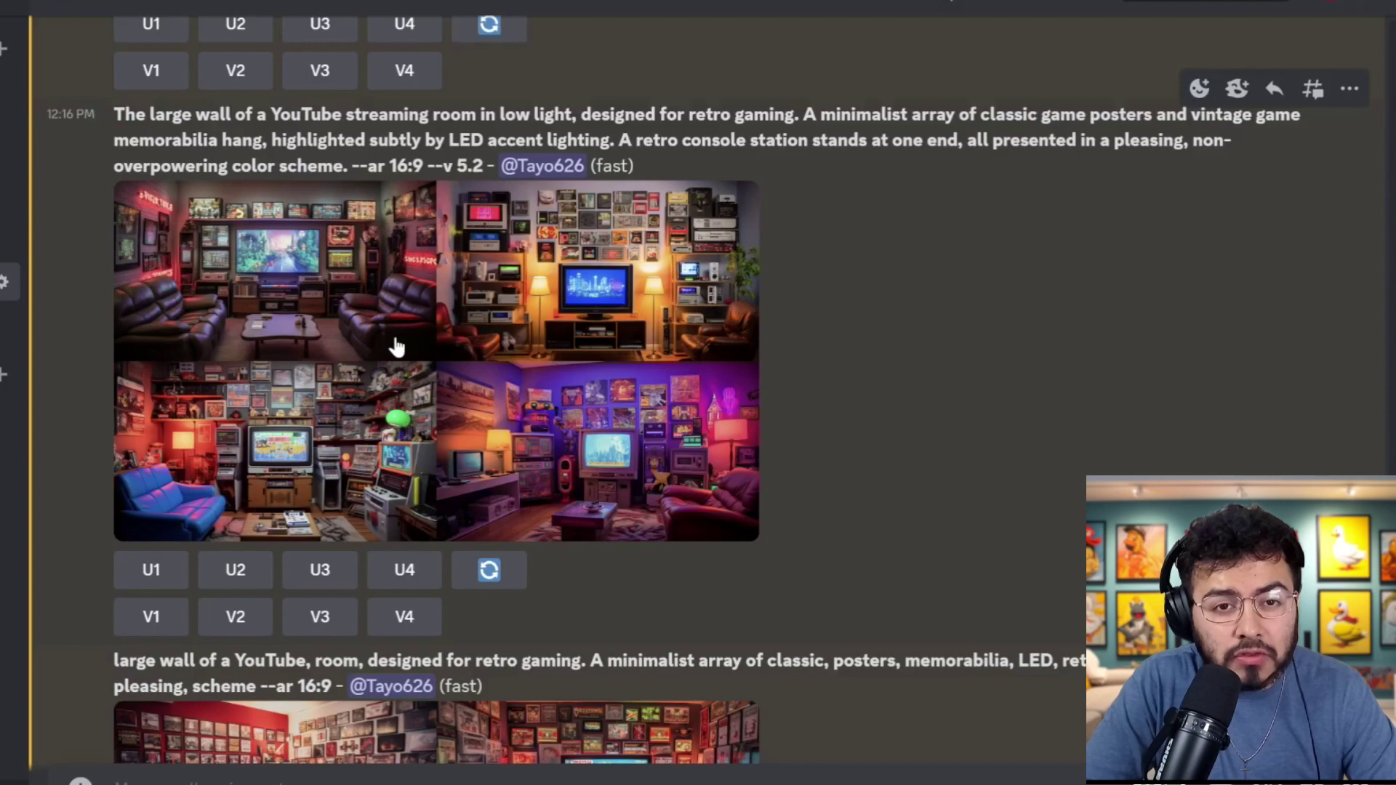
# Step: Scroll down through the neon-lit retro-gaming streaming-room grids in Midjourney
pyautogui.scroll(-4, 375, 363)
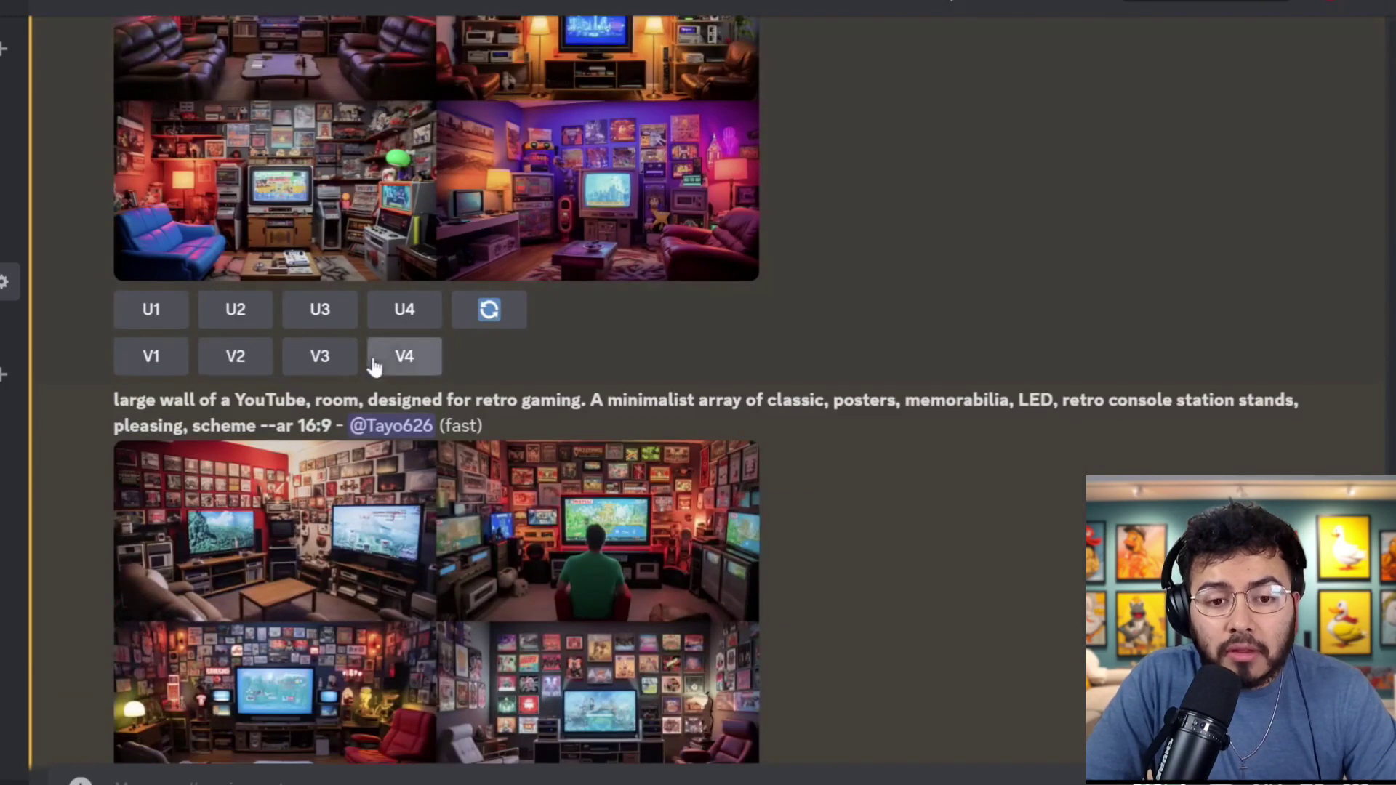
pyautogui.scroll(-10, 381, 389)
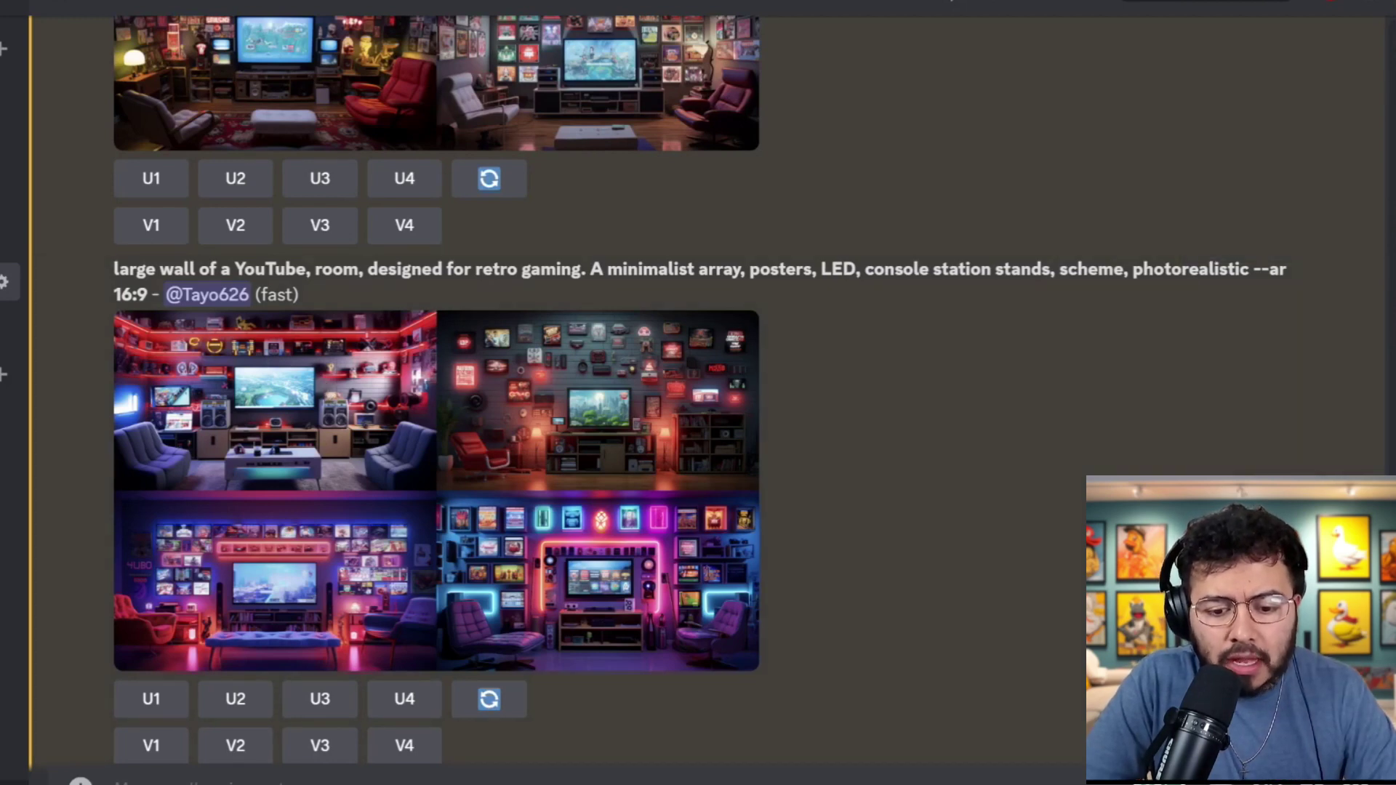
pyautogui.click(836, 691)
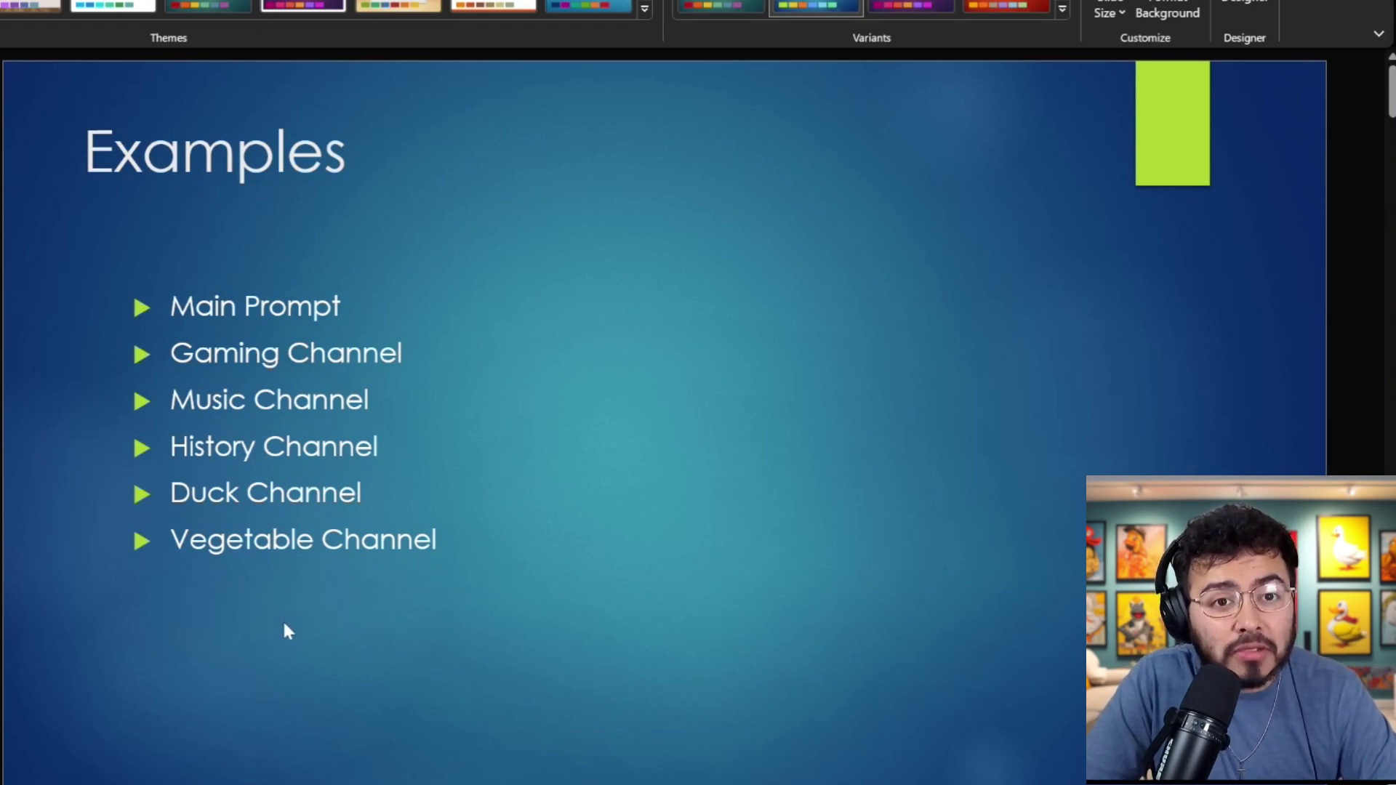
pyautogui.hotkey('alt', 'Tab')
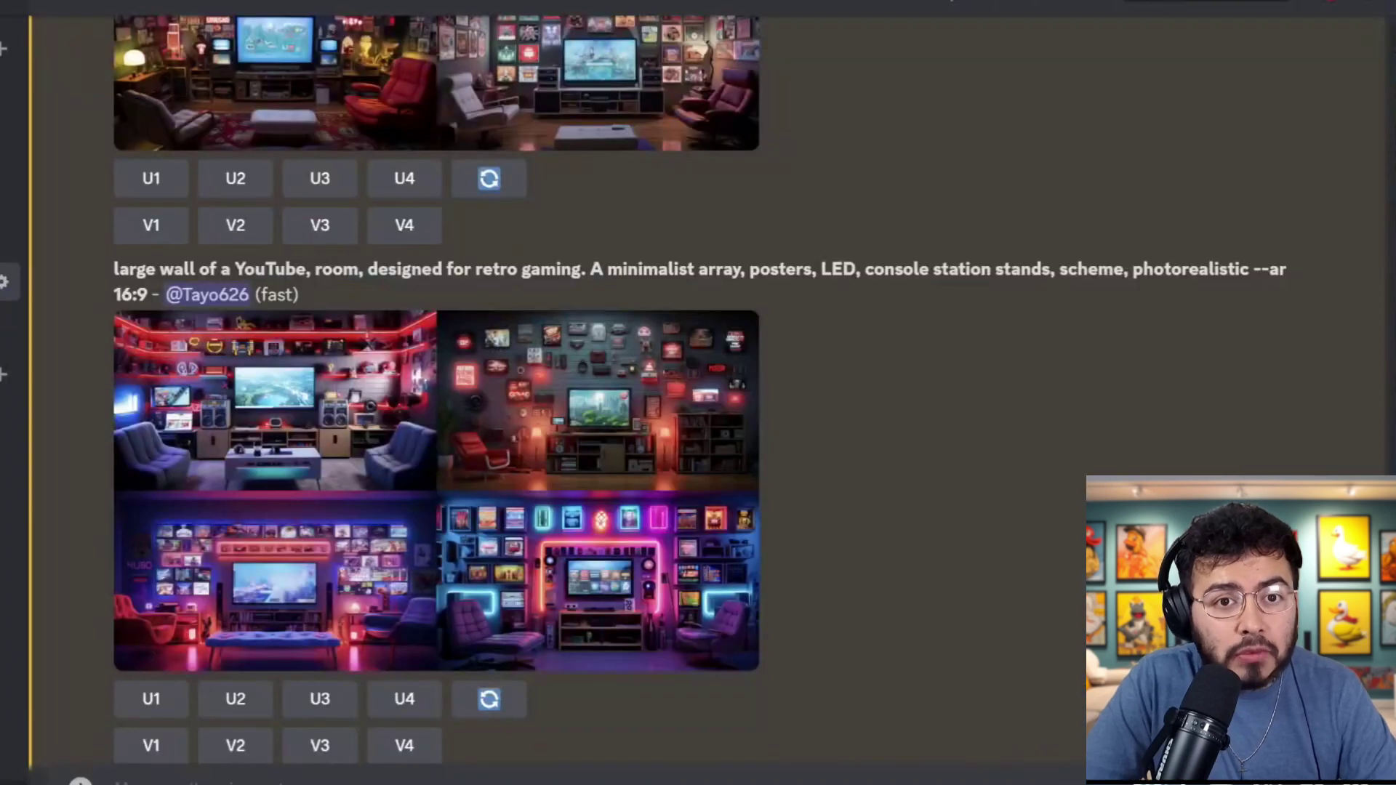
pyautogui.scroll(4, 239, 372)
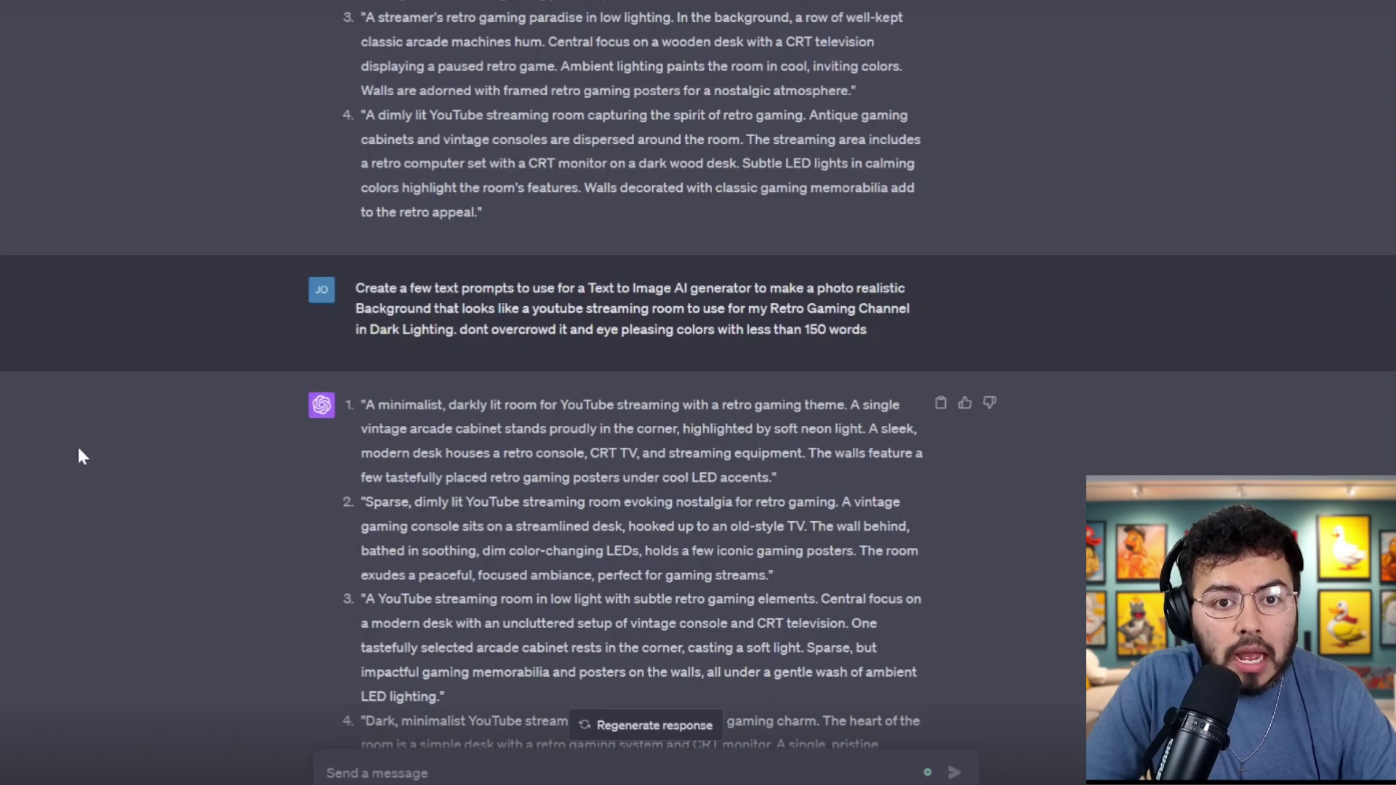
pyautogui.hotkey('alt', 'Tab')
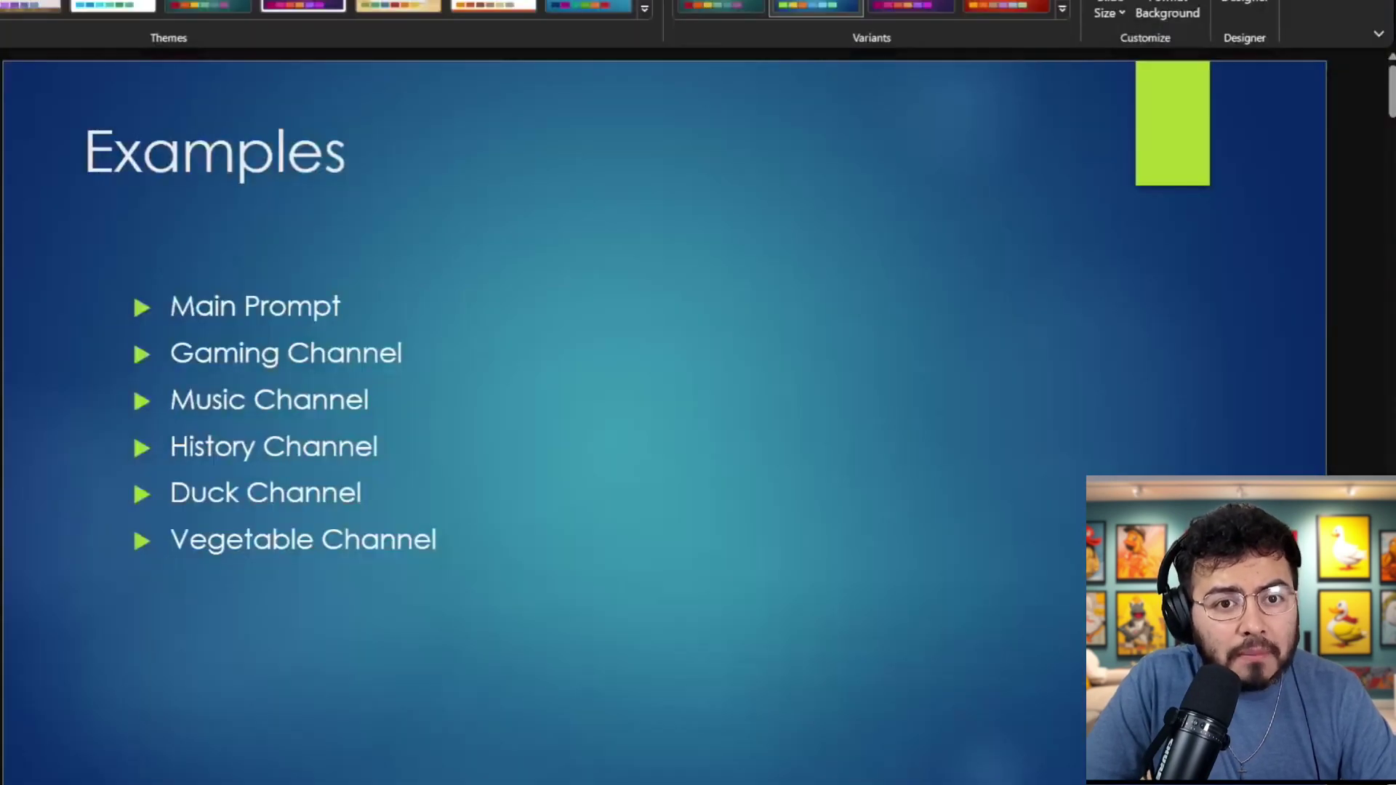
# Step: Advance to the Retro Gaming Channel slide and copy its first prompt paragraph
pyautogui.press('pagedown')
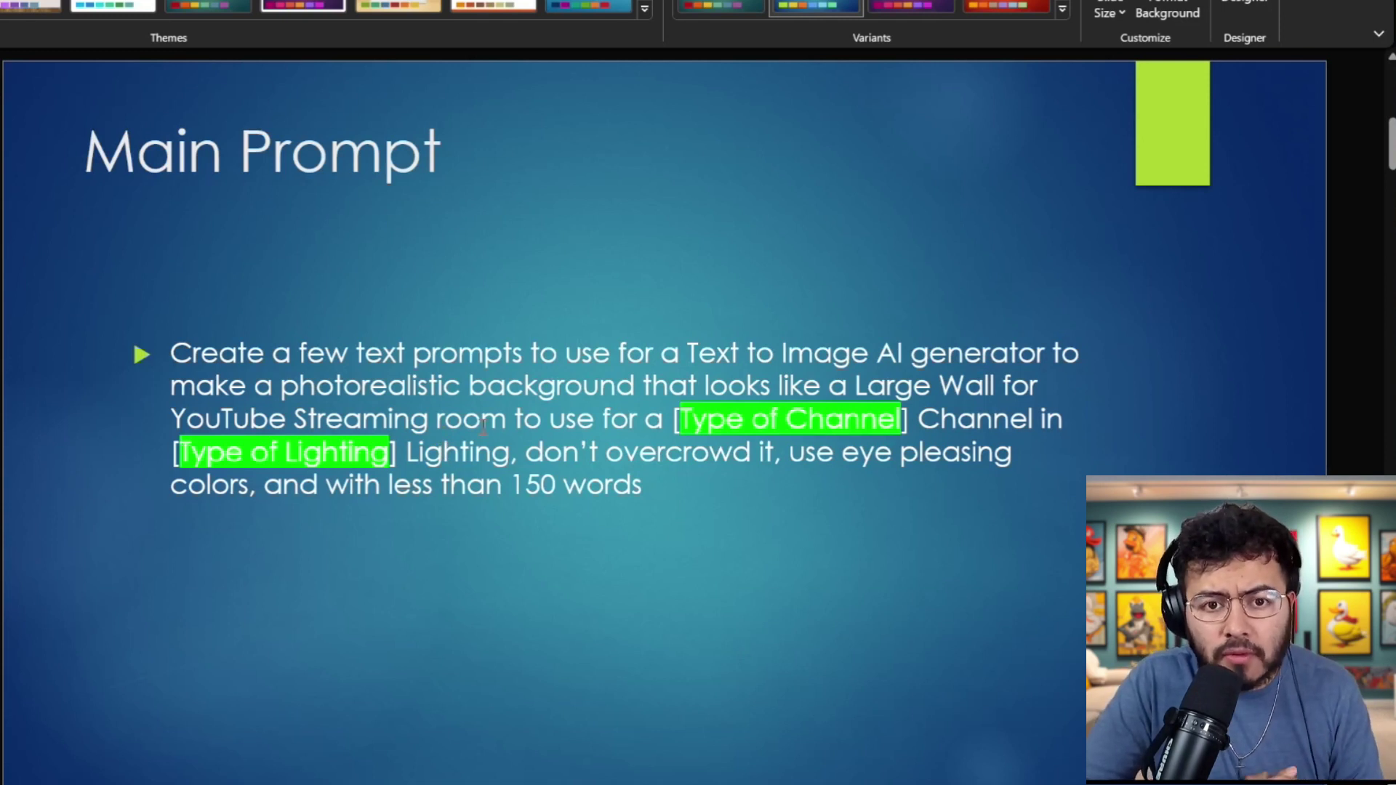
pyautogui.scroll(-1, 482, 425)
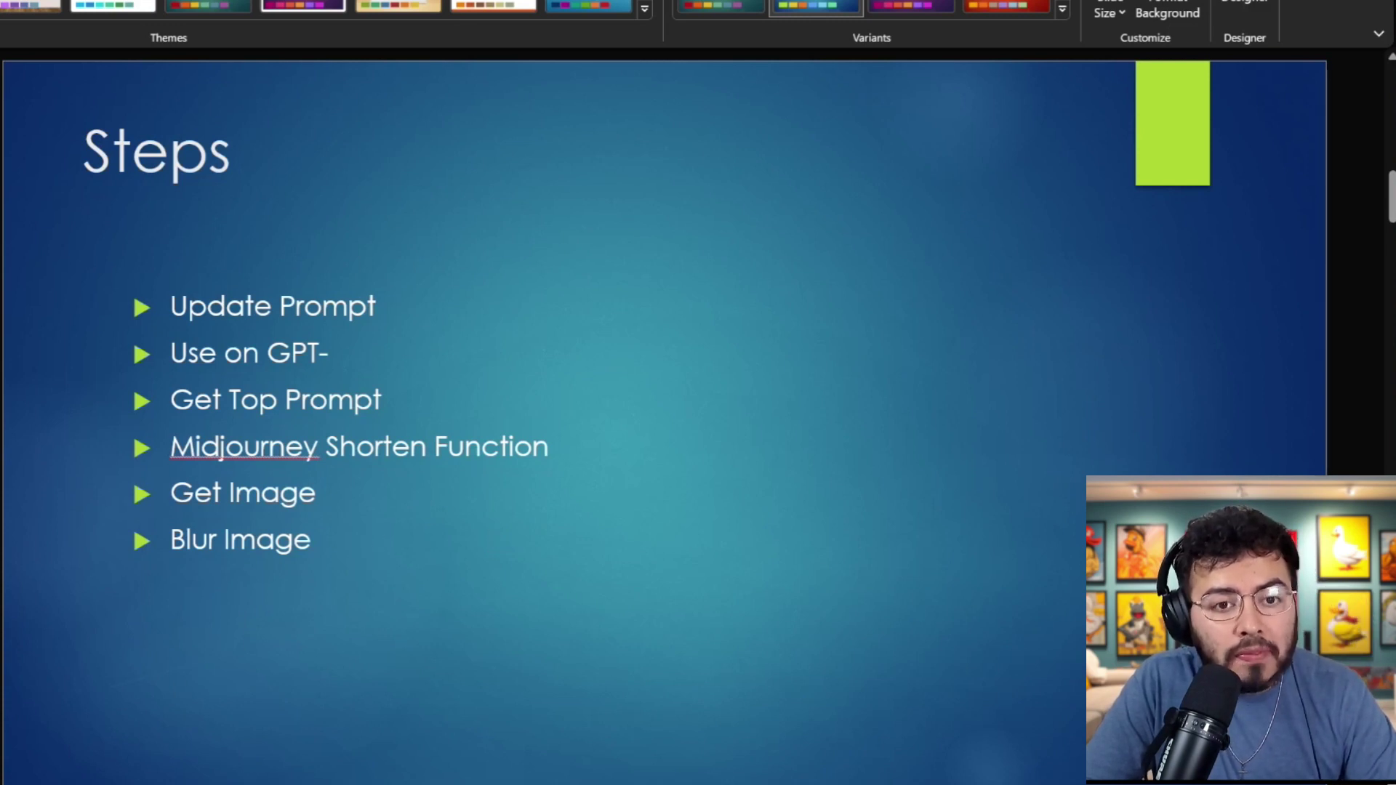
pyautogui.scroll(-1, 16, 504)
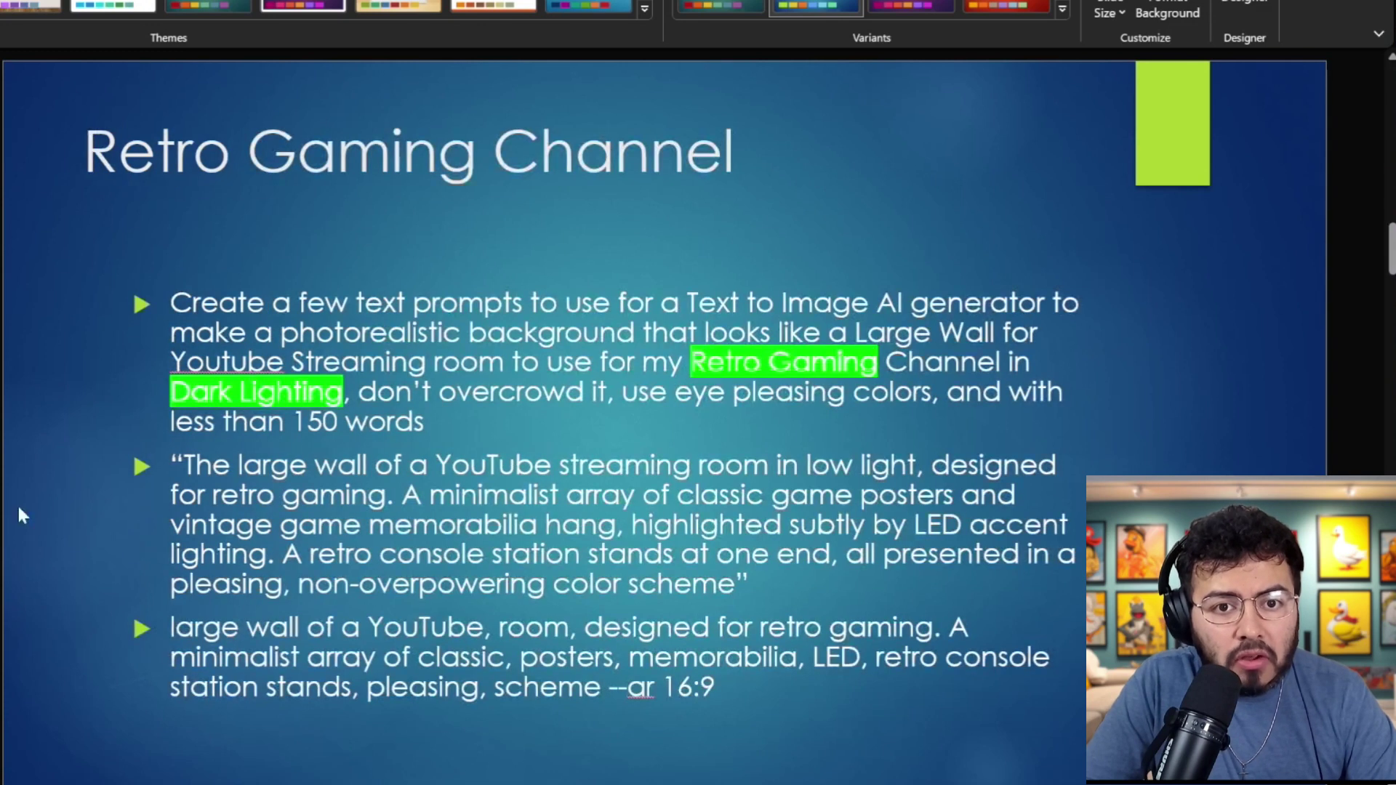
pyautogui.moveTo(432, 423); pyautogui.dragTo(165, 304)
pyautogui.hotkey('ctrl', 'c')
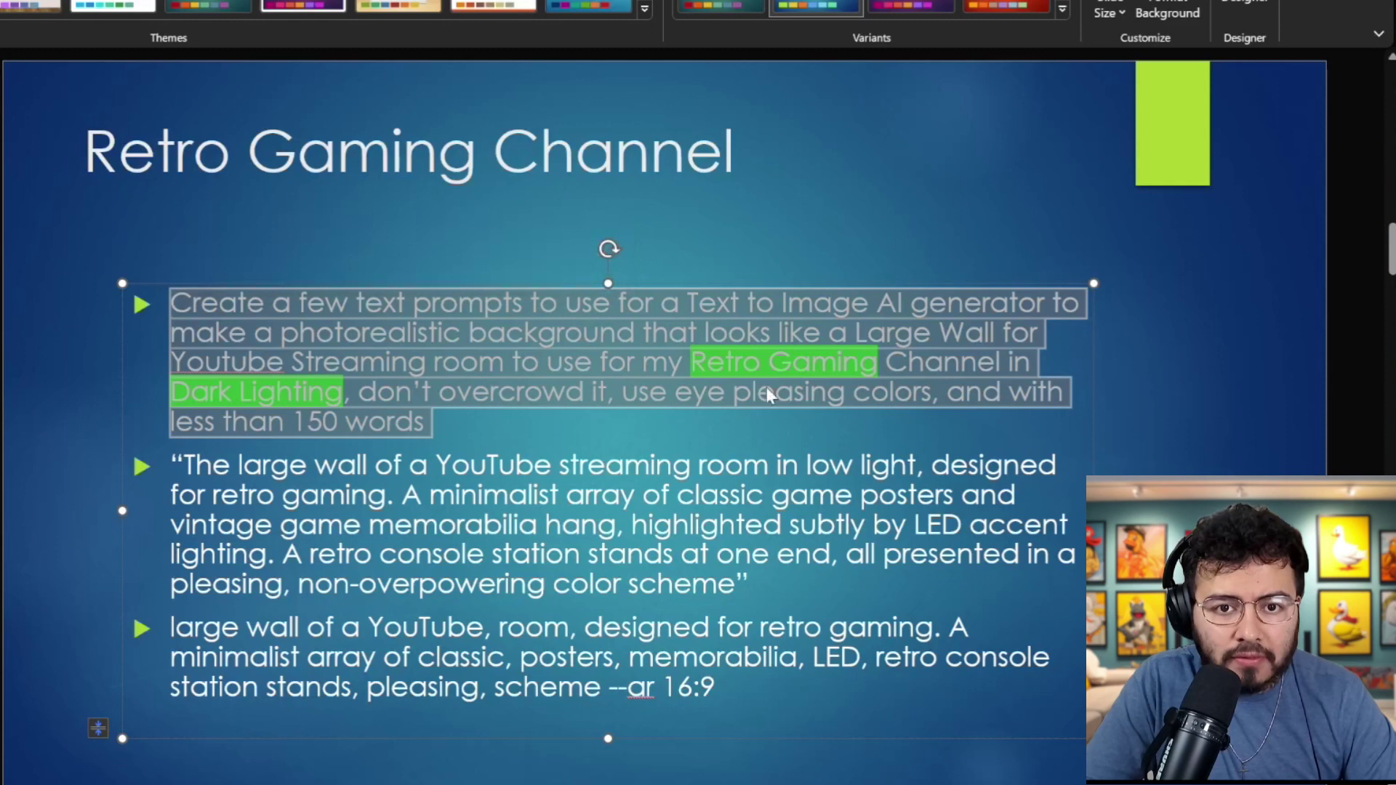
pyautogui.click(725, 392)
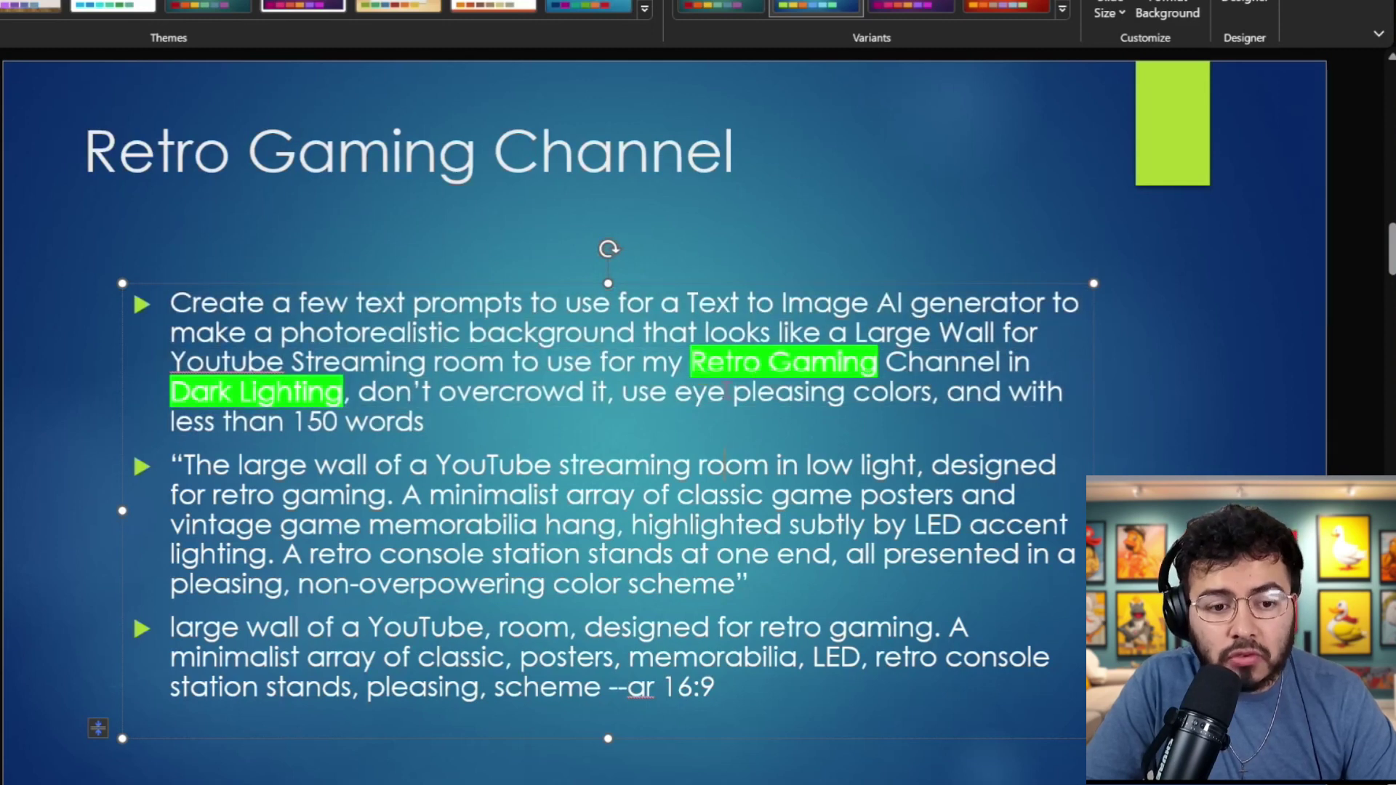
# Step: Send the Retro Gaming Channel prompt to ChatGPT and select the third returned prompt
pyautogui.hotkey('alt', 'Tab')
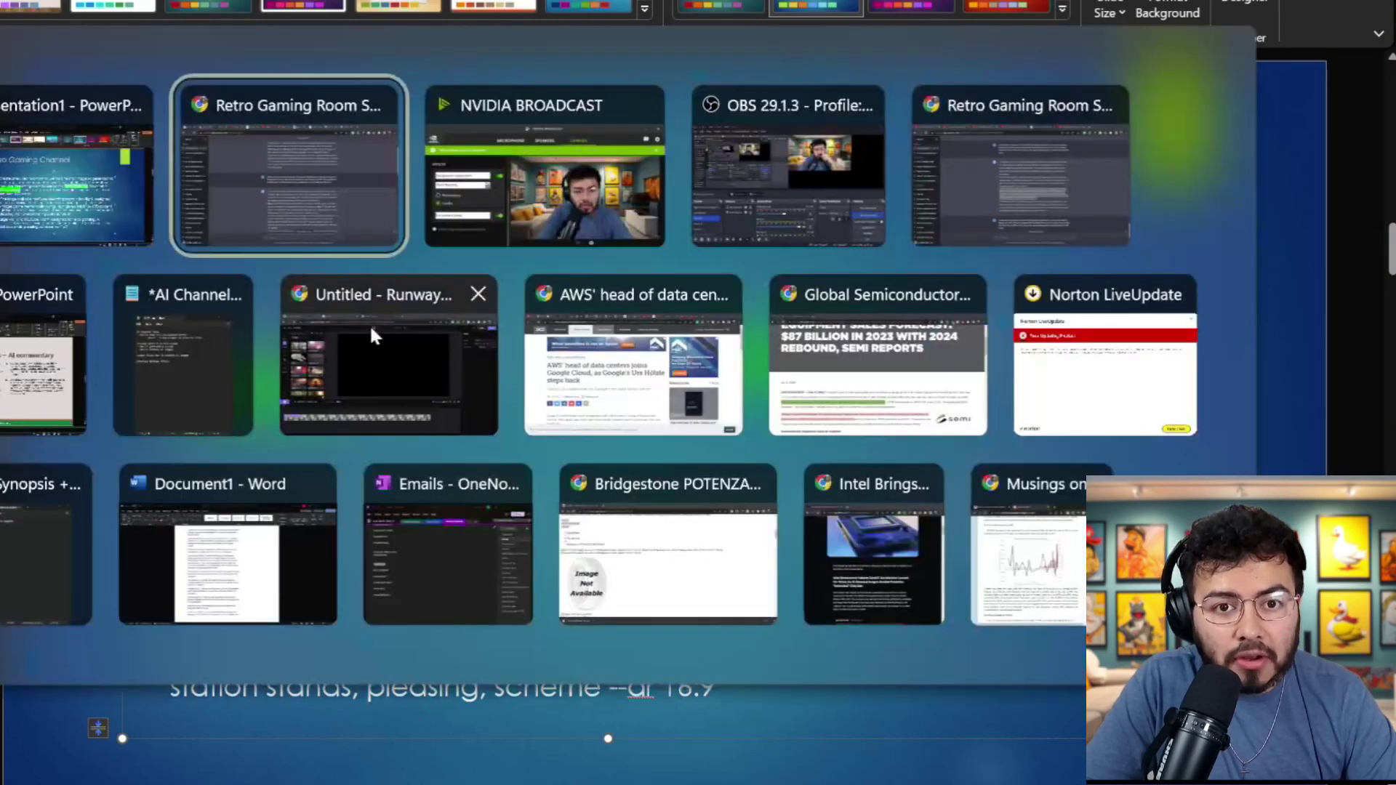
pyautogui.click(383, 764)
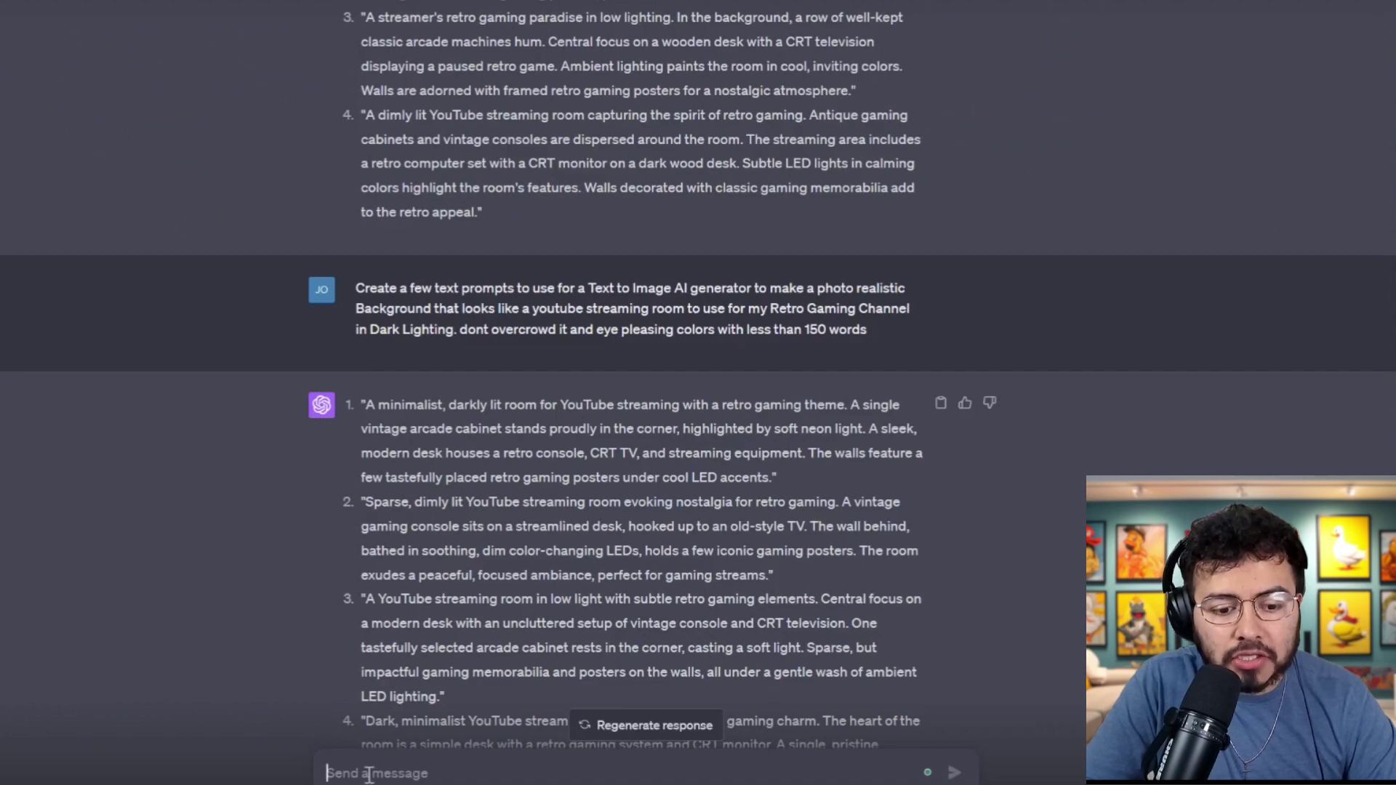
pyautogui.hotkey('ctrl', 'v')
pyautogui.press('Return')
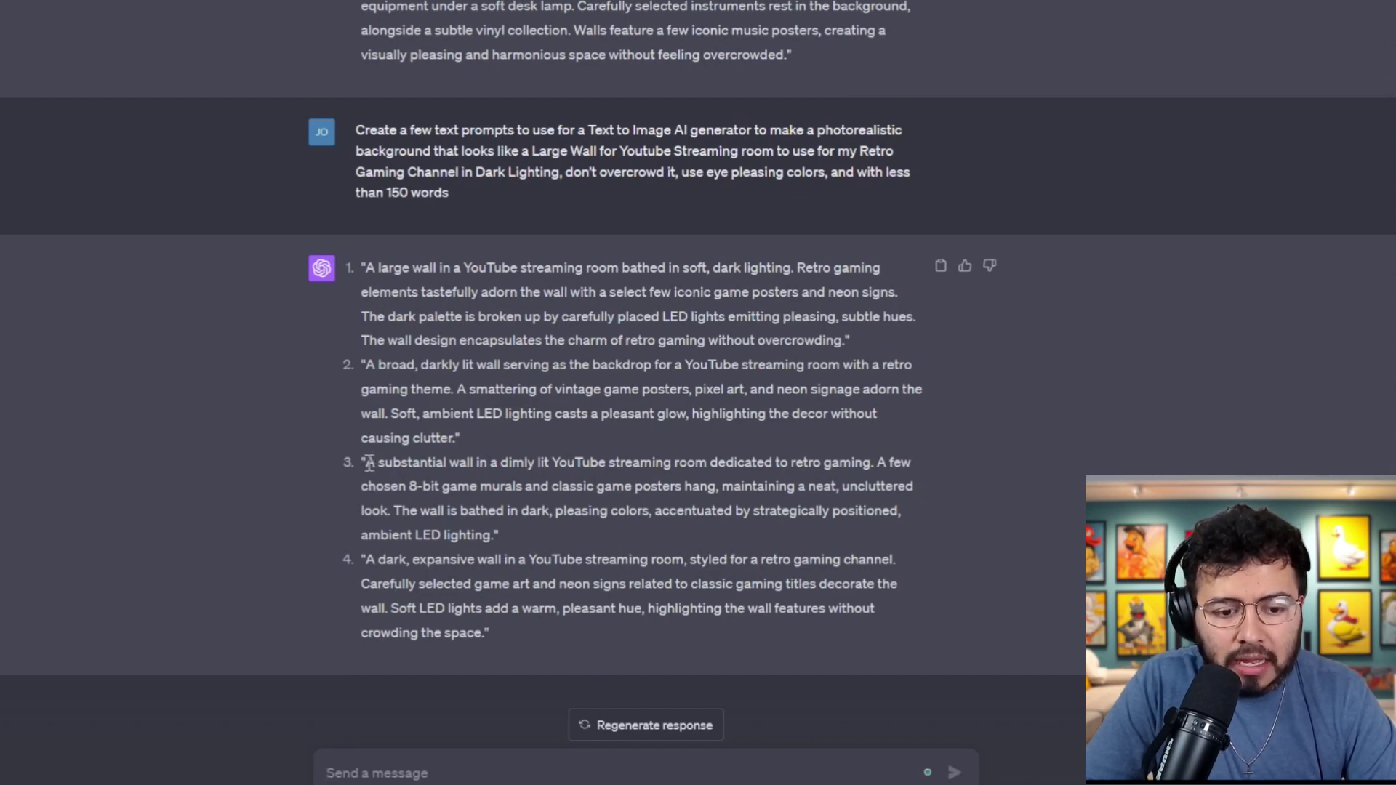
pyautogui.moveTo(365, 462); pyautogui.dragTo(509, 535)
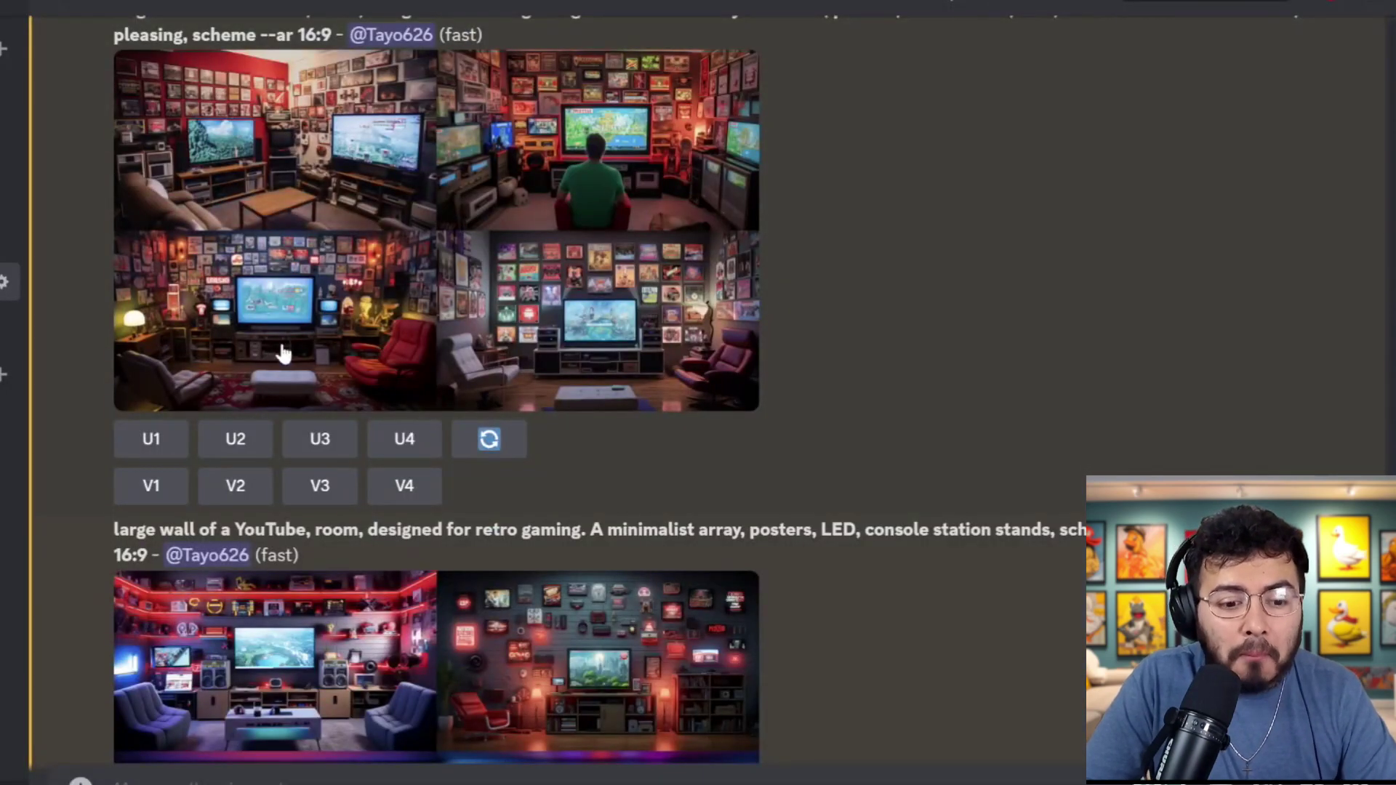
# Step: Run /shorten on the pasted substantial-wall retro-gaming prompt
pyautogui.scroll(10, 343, 604)
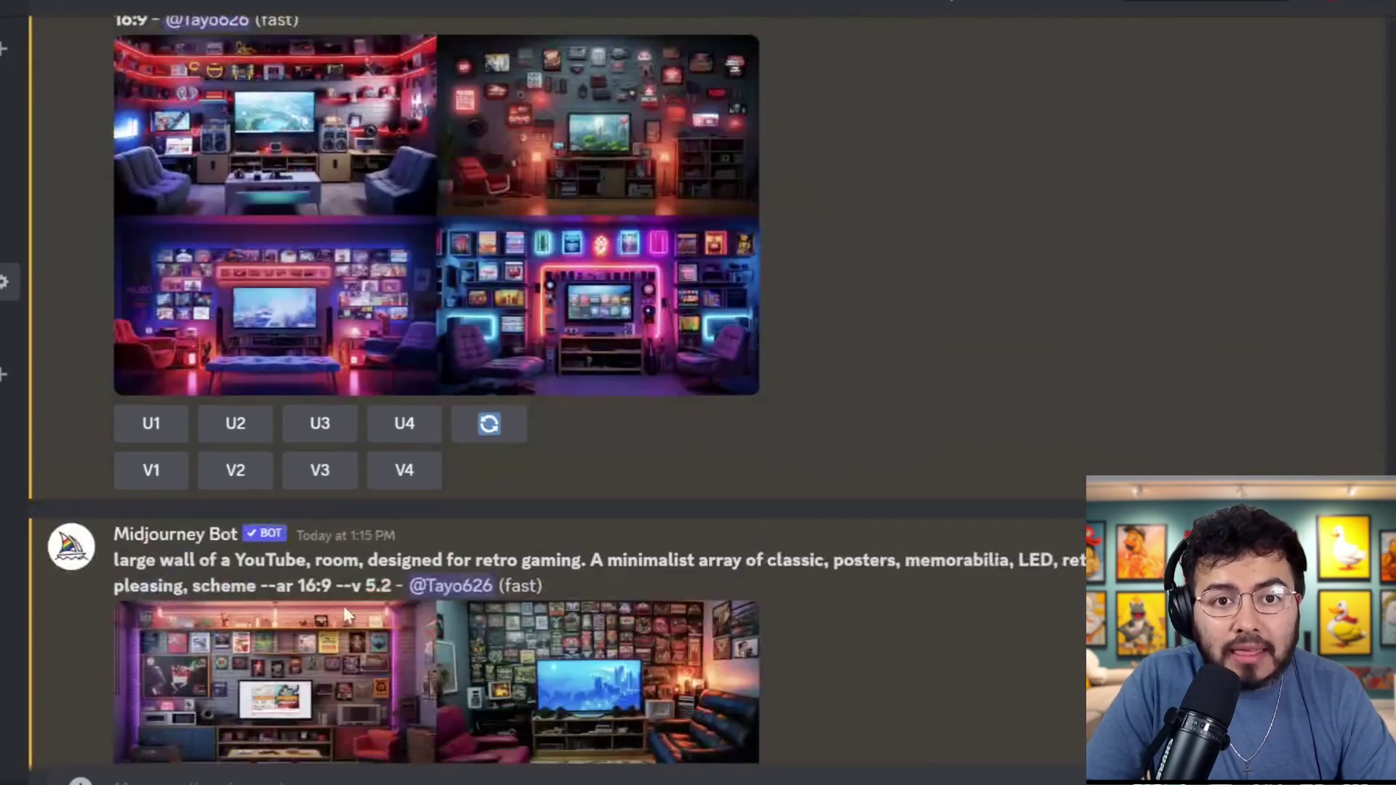
pyautogui.scroll(-15, 355, 608)
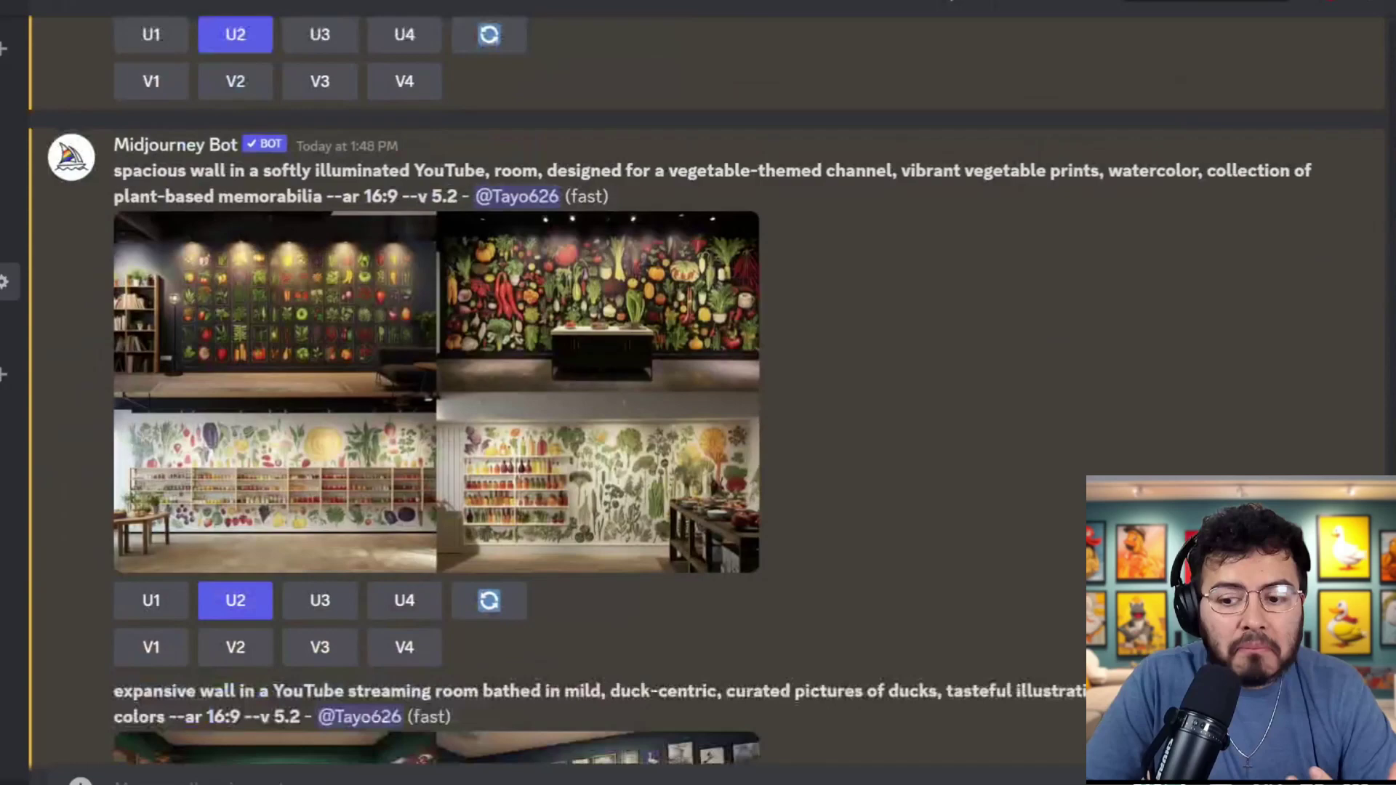
pyautogui.scroll(-10, 355, 608)
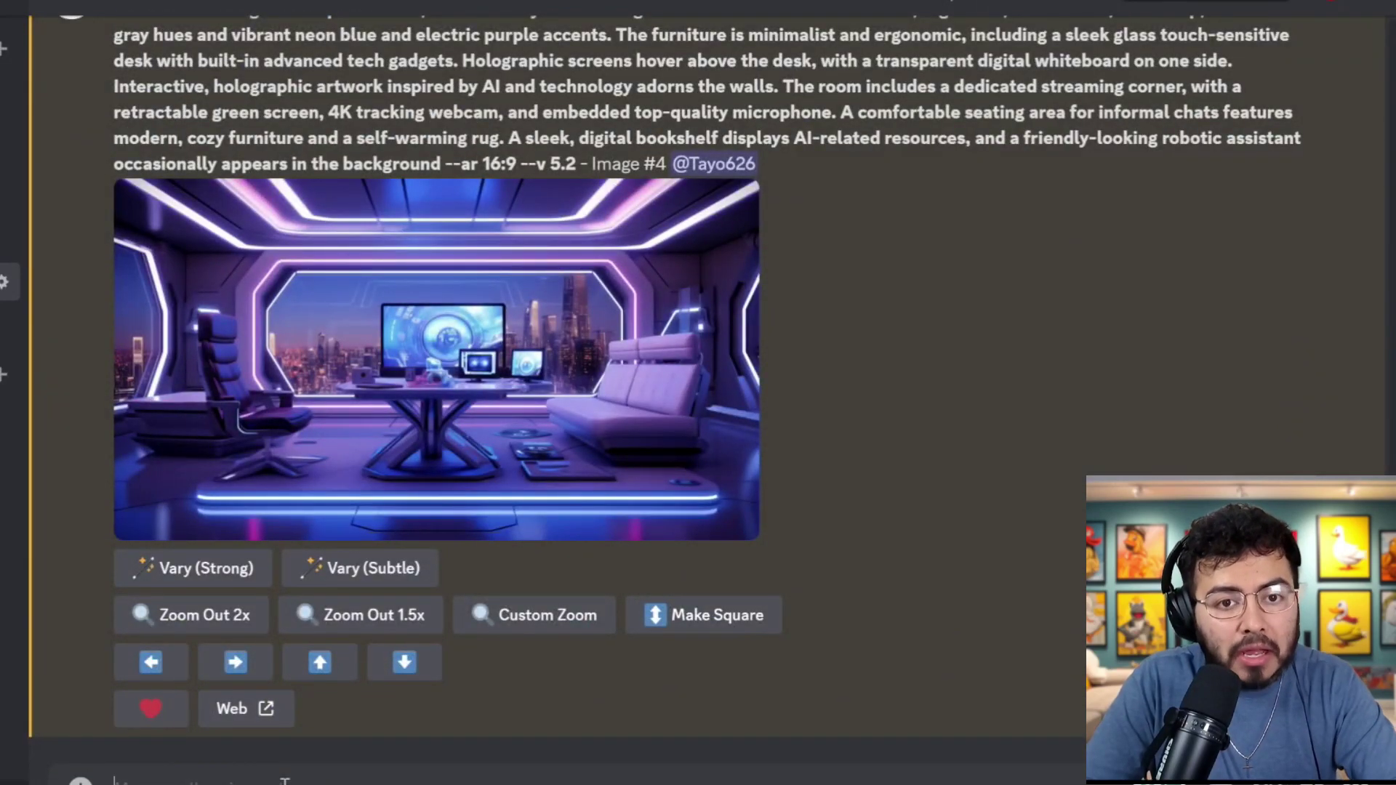
pyautogui.write('/')
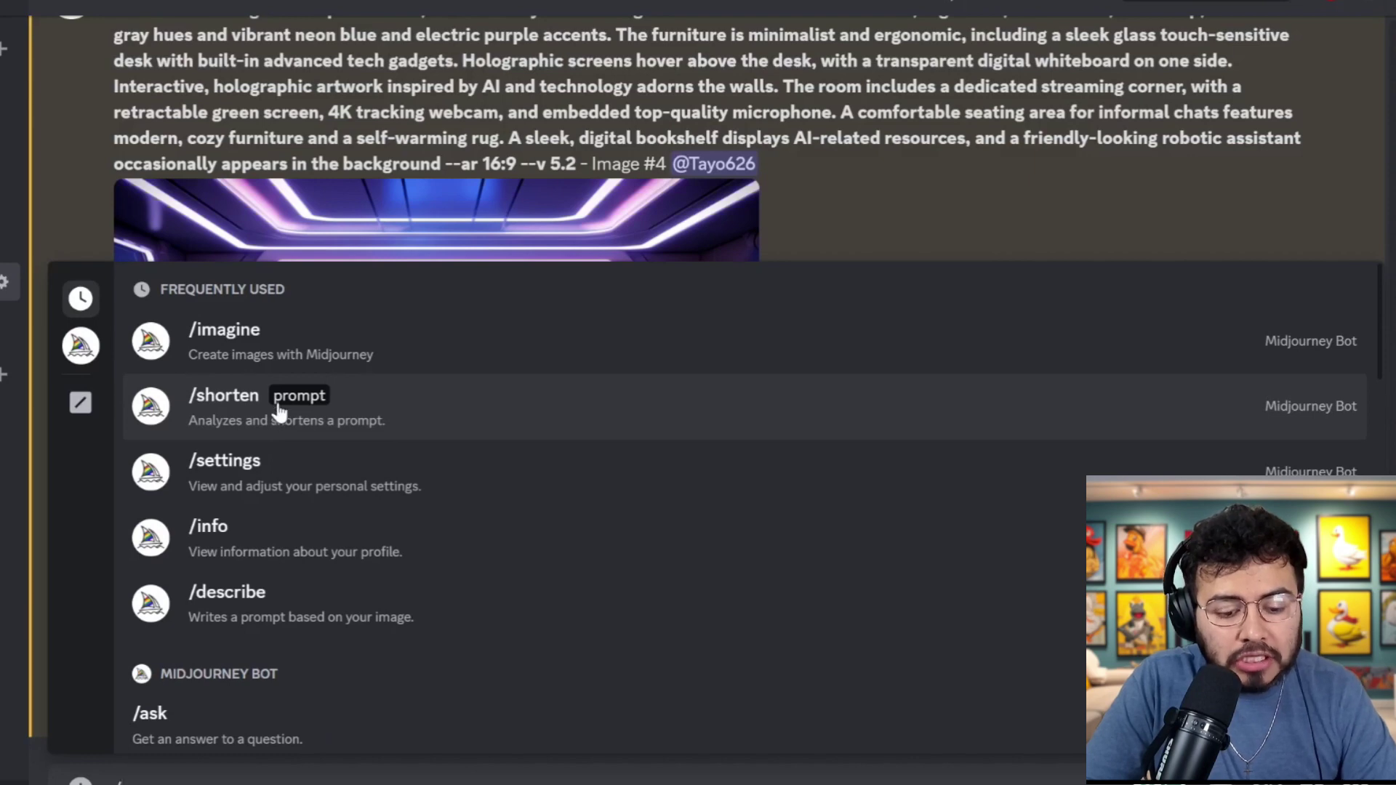
pyautogui.write('sho')
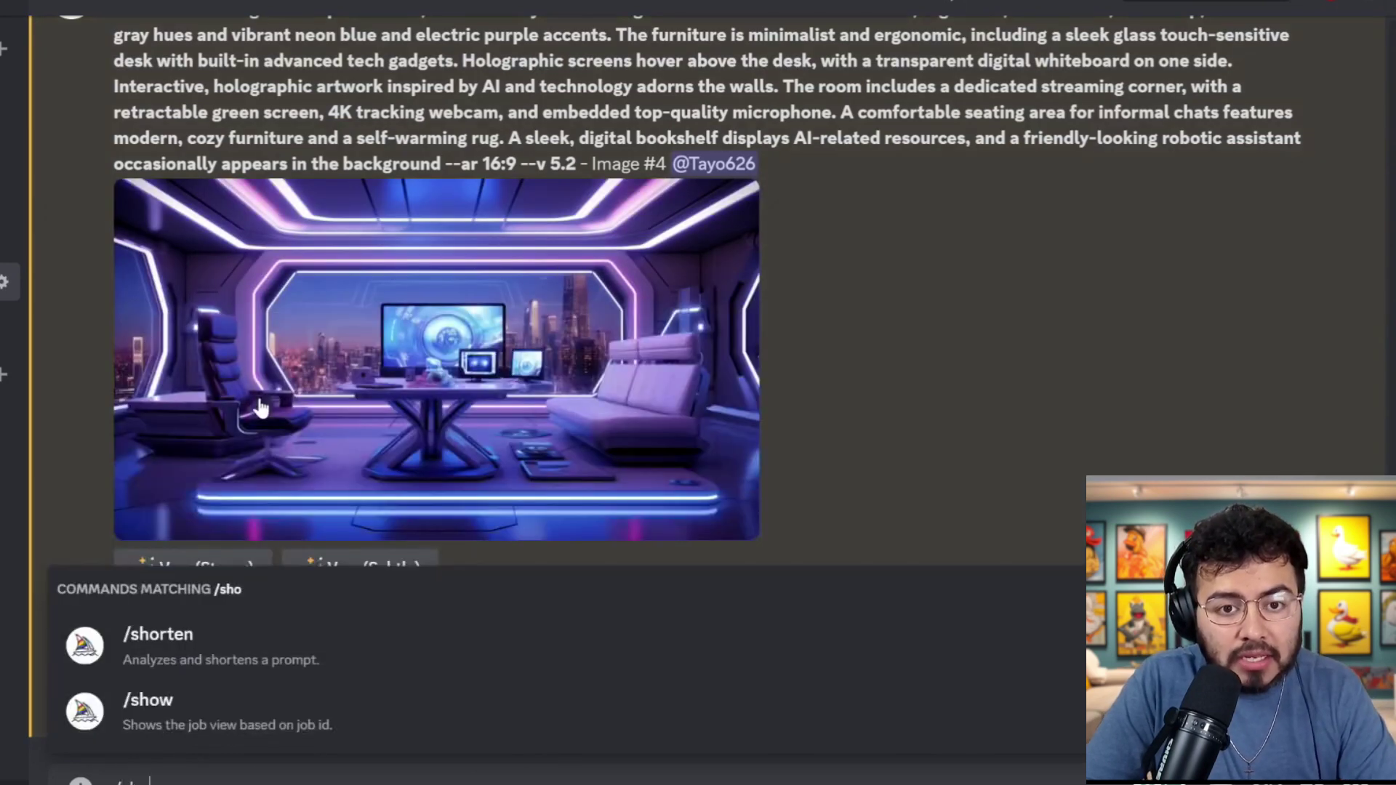
pyautogui.click(165, 674)
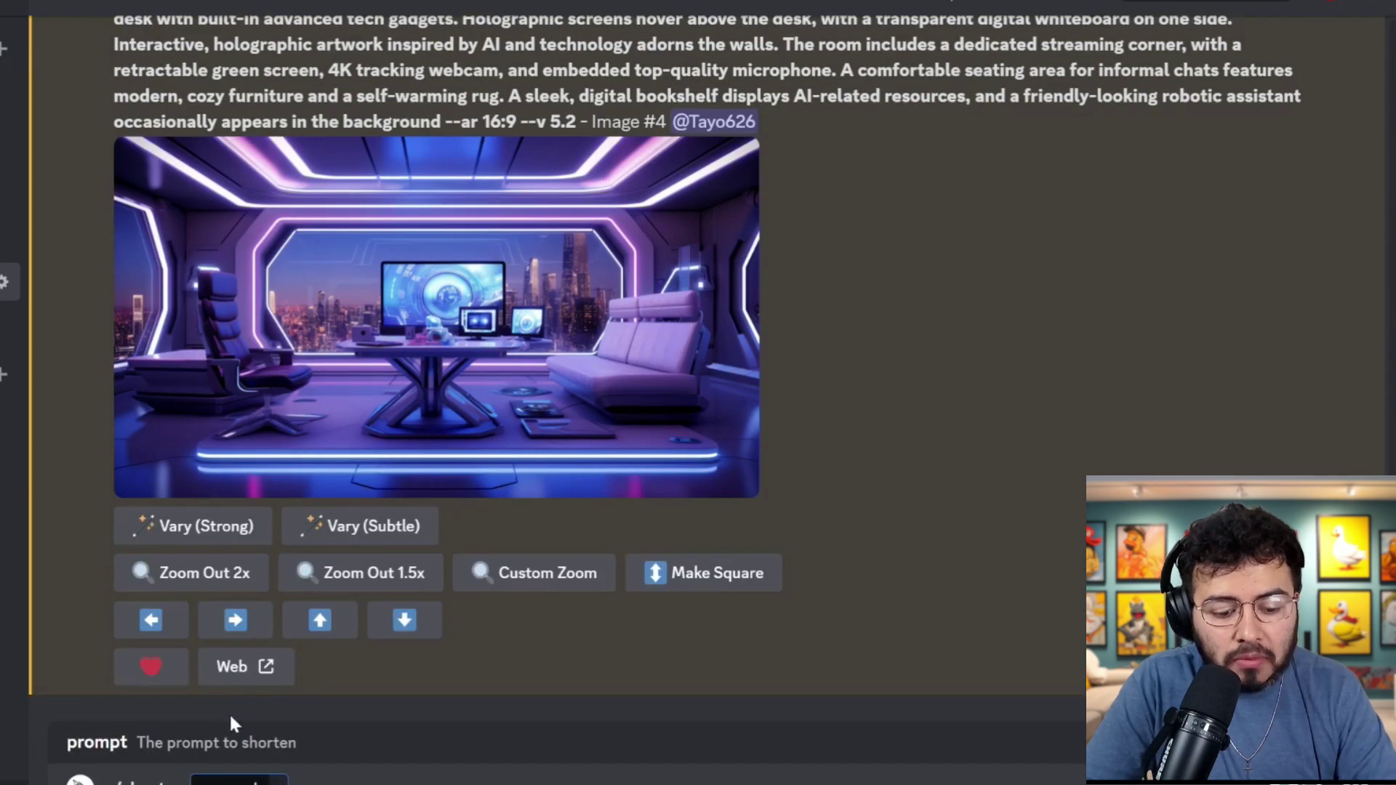
pyautogui.hotkey('ctrl', 'v')
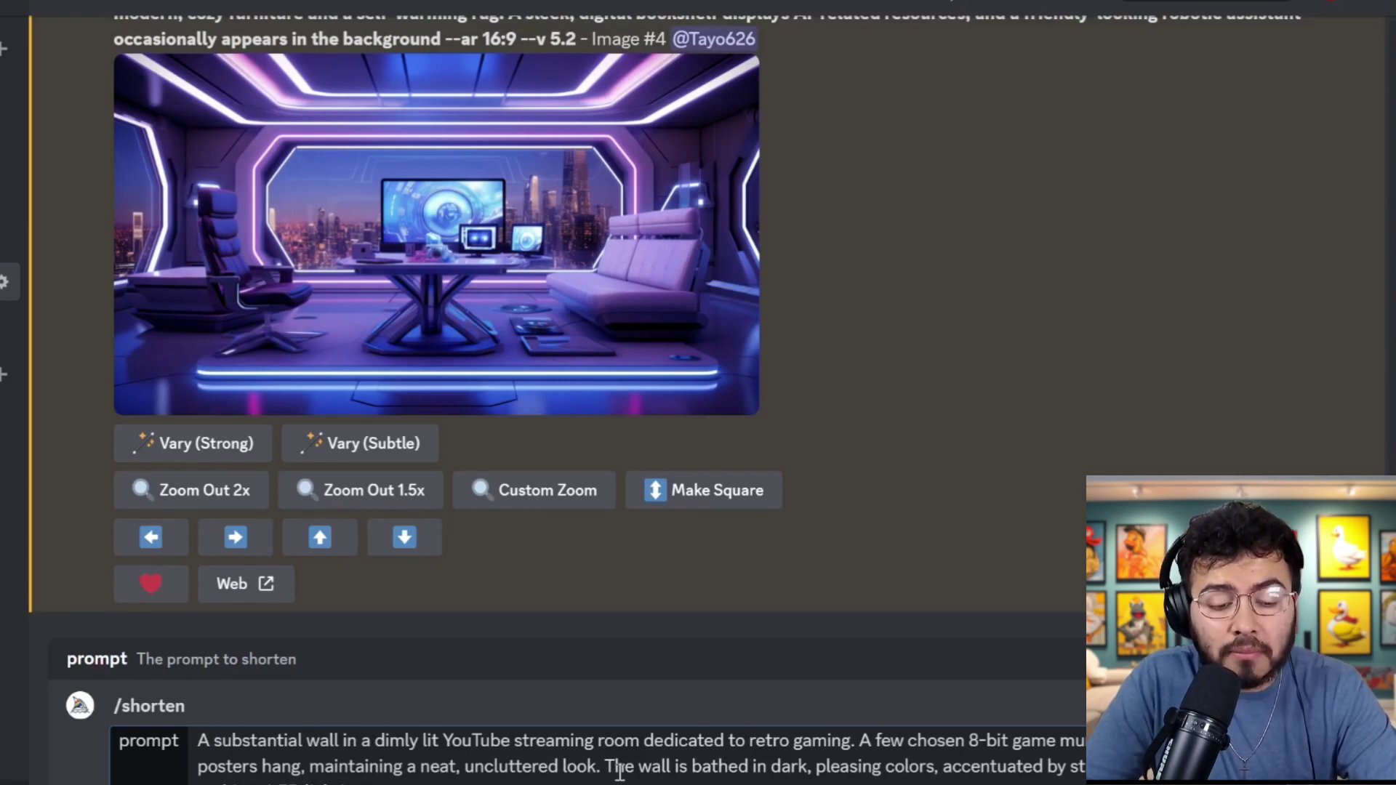
pyautogui.press('Return')
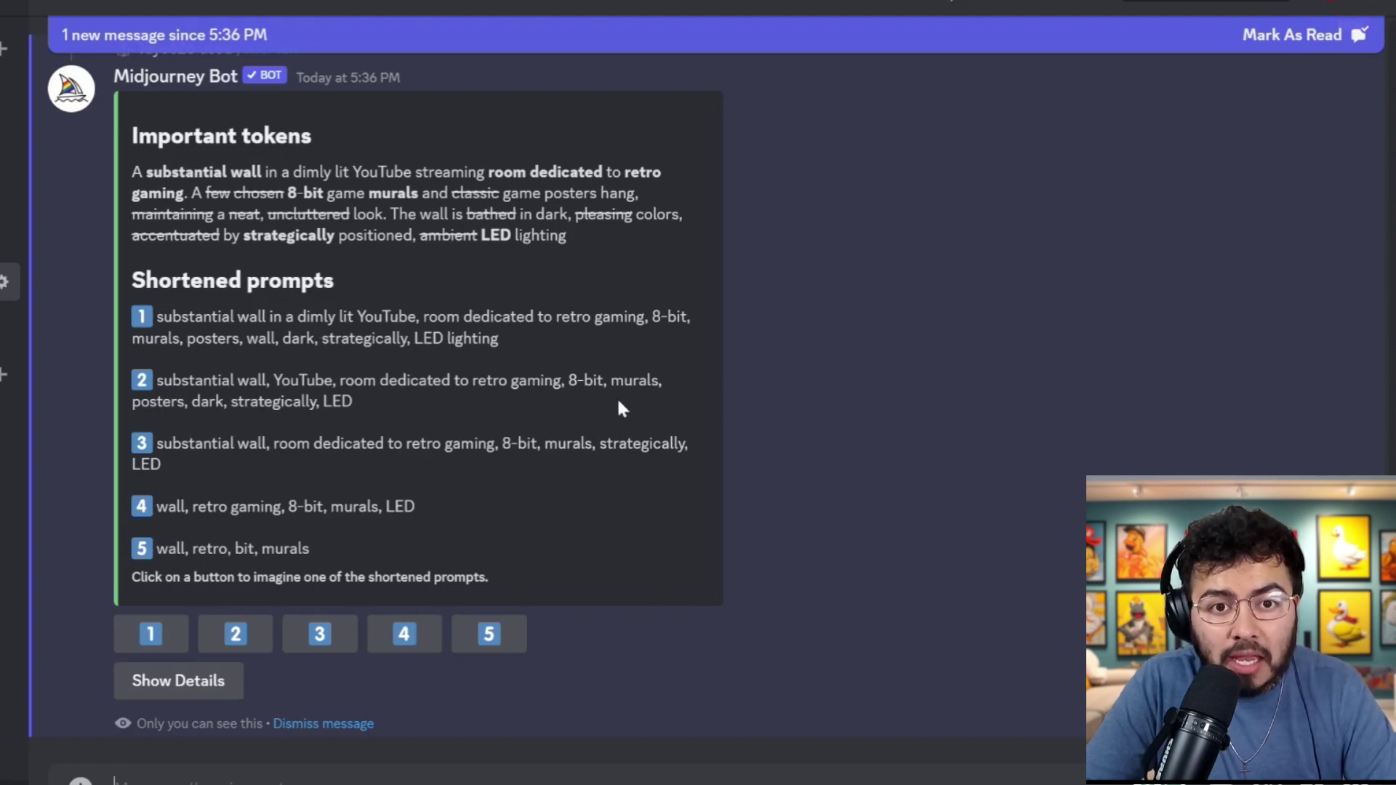
# Step: Generate images from shortened prompt 1 with --ar 16:9 --v 5.2 appended
pyautogui.click(150, 634)
pyautogui.write('-')
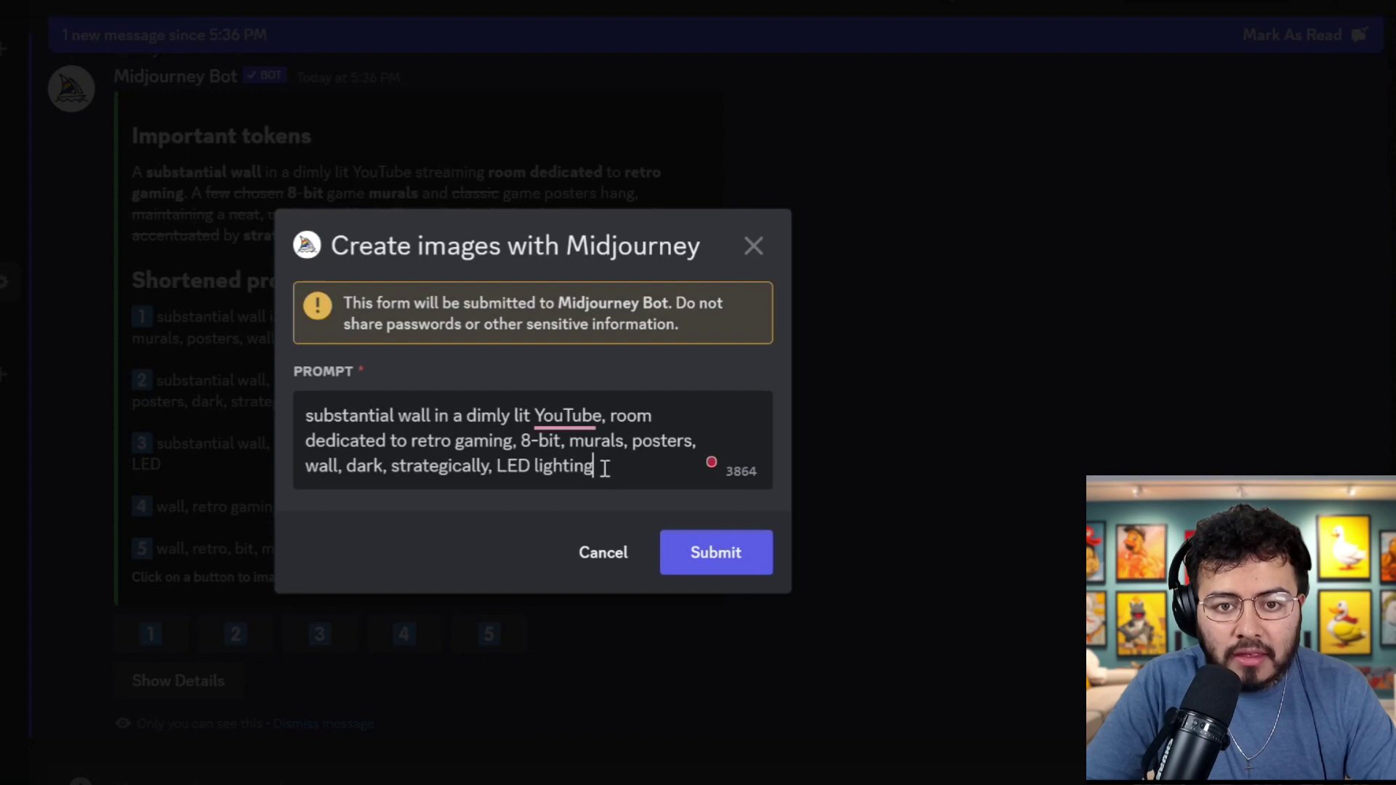
pyautogui.write('-ar ')
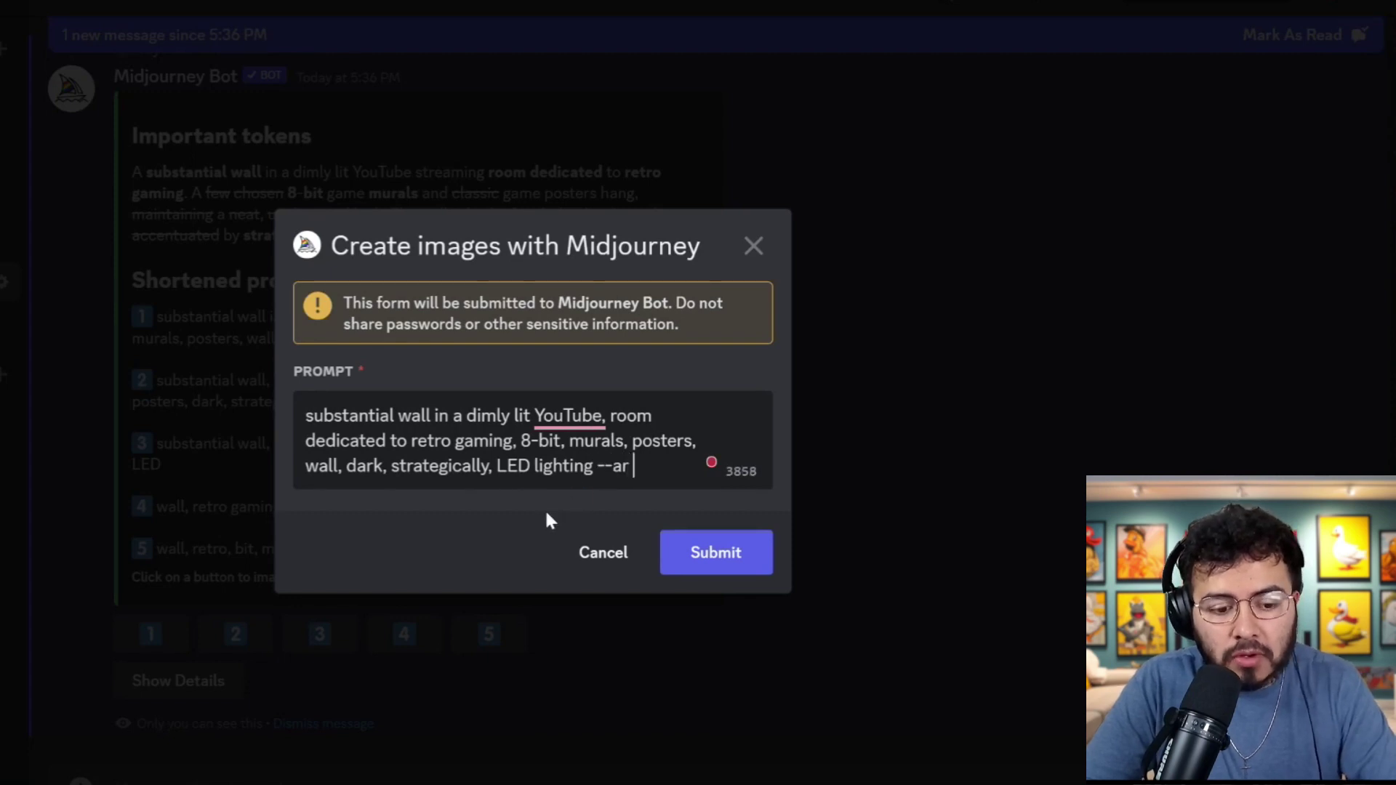
pyautogui.write('16:9')
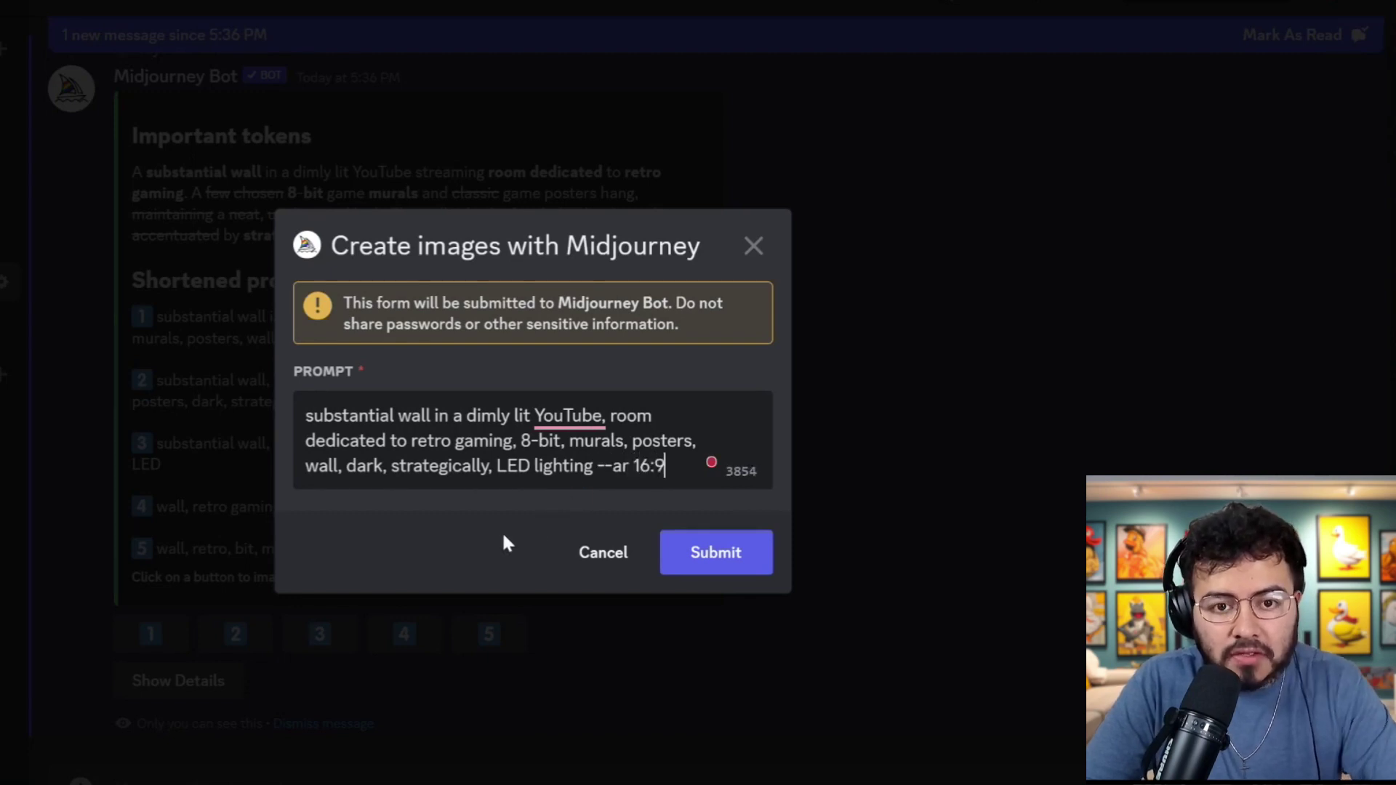
pyautogui.write(' --v 5')
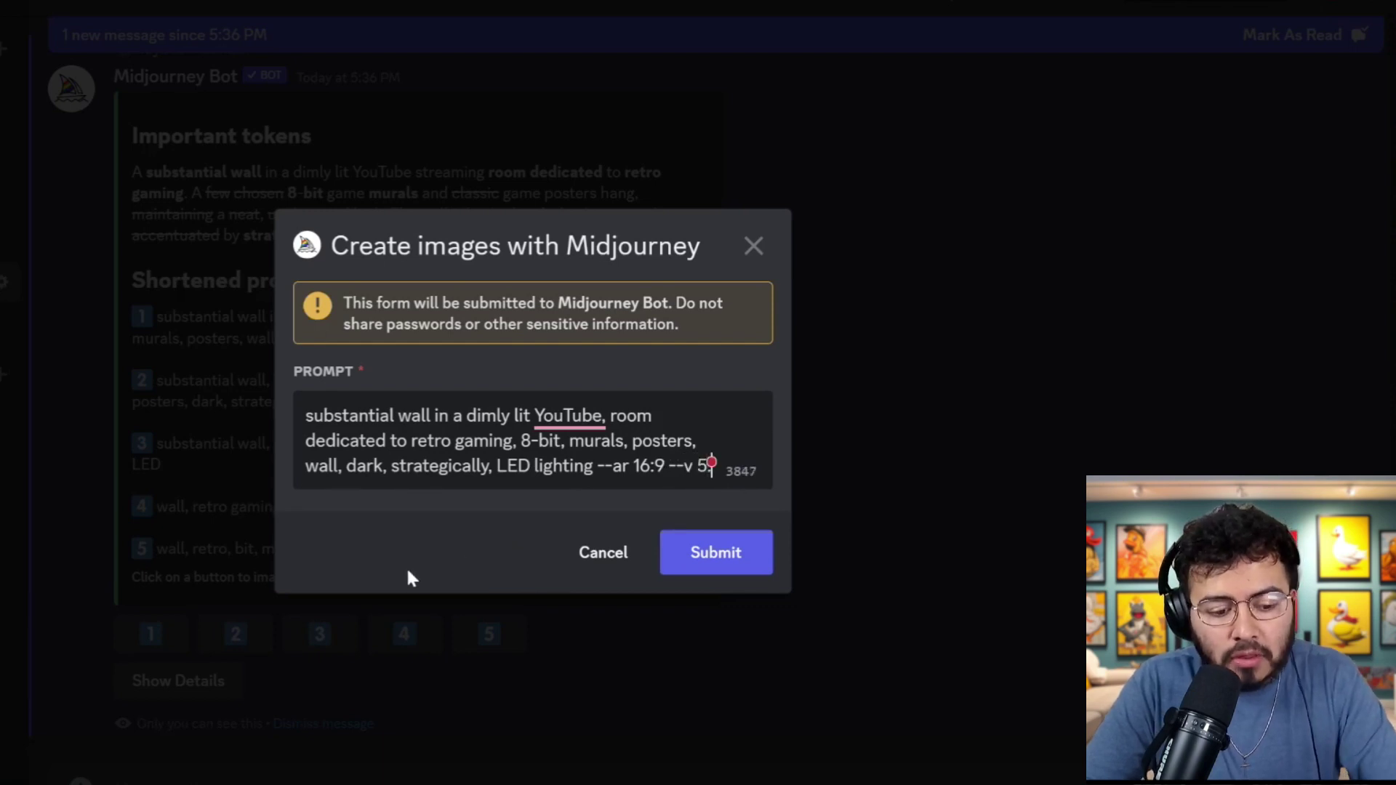
pyautogui.write('.2')
pyautogui.click(731, 554)
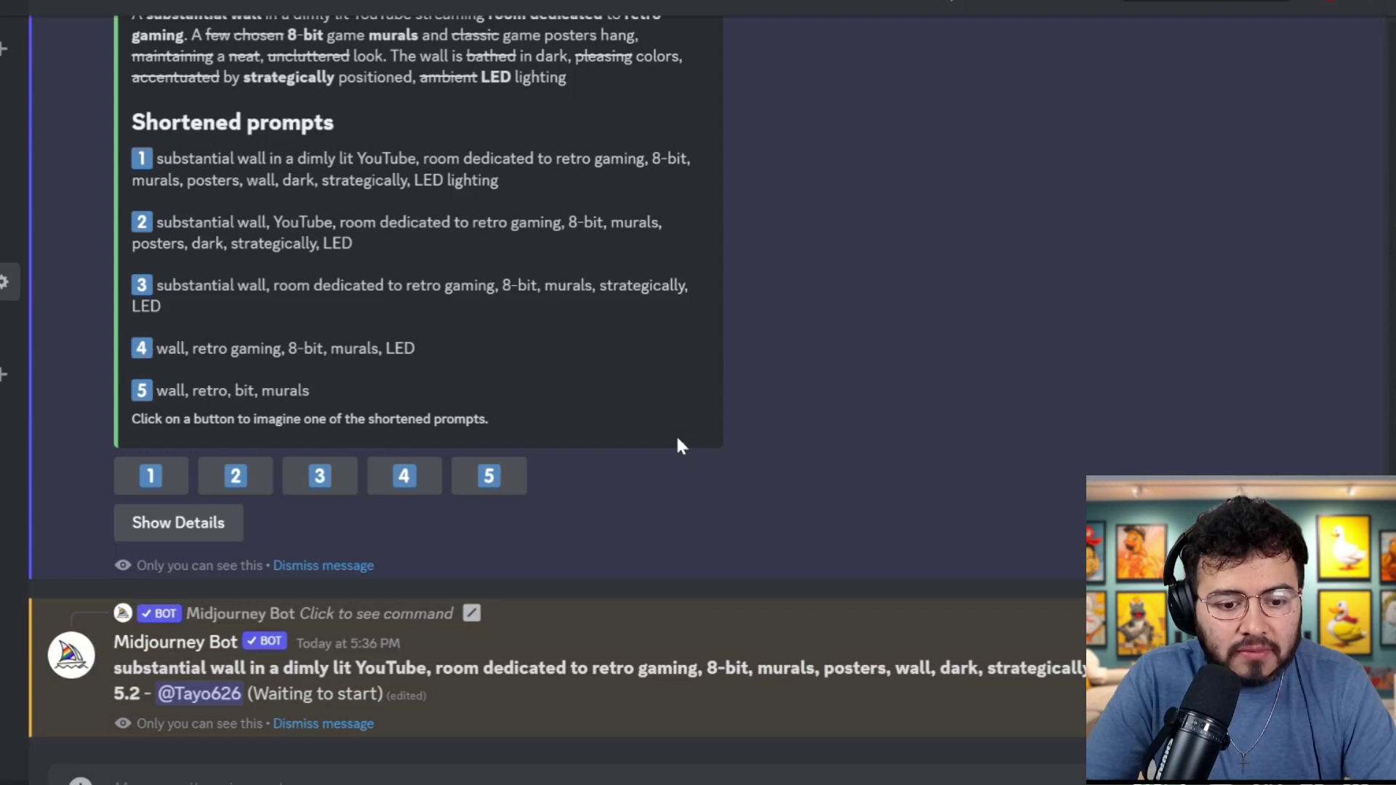
# Step: Run /imagine again with the same retro-gaming room prompt
pyautogui.write('/i')
pyautogui.click(218, 276)
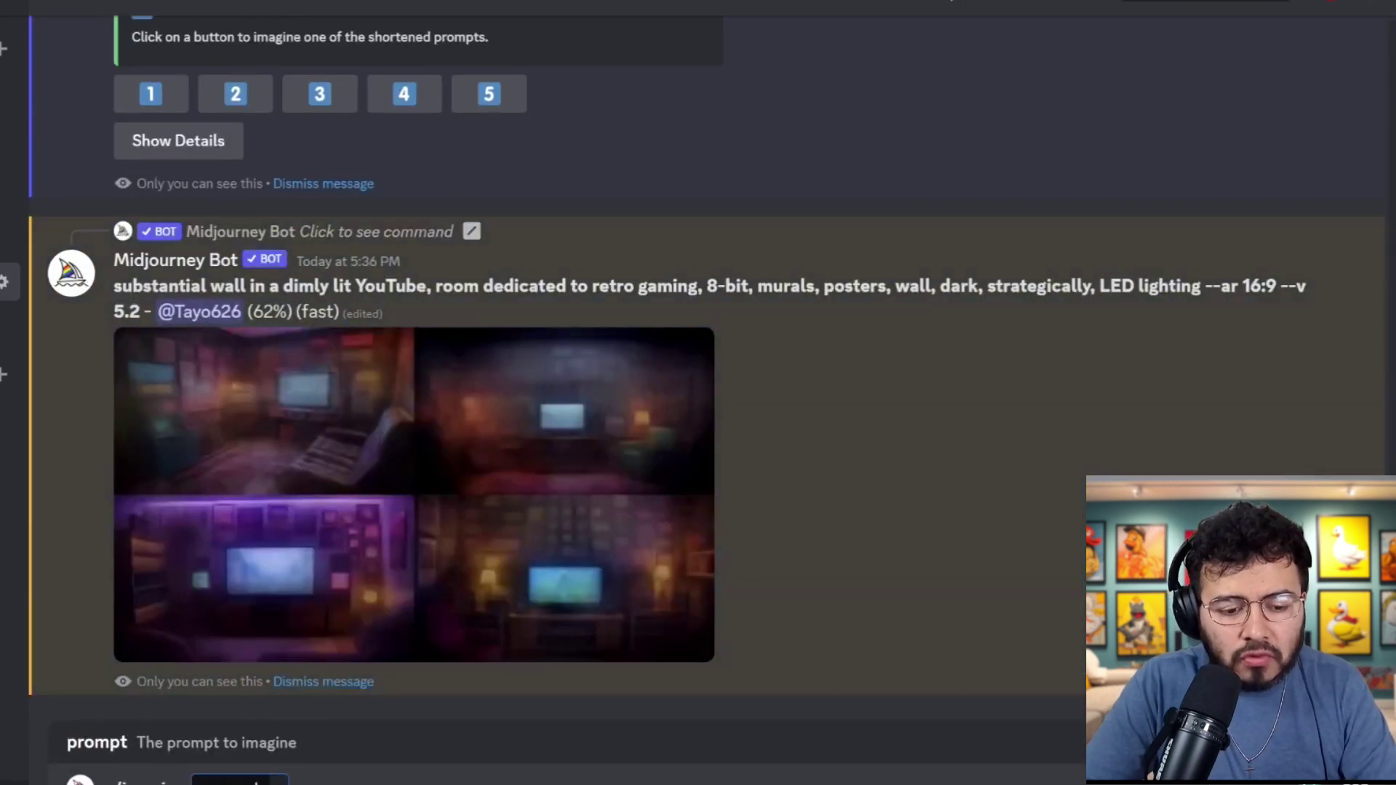
pyautogui.hotkey('ctrl', 'v')
pyautogui.press('Return')
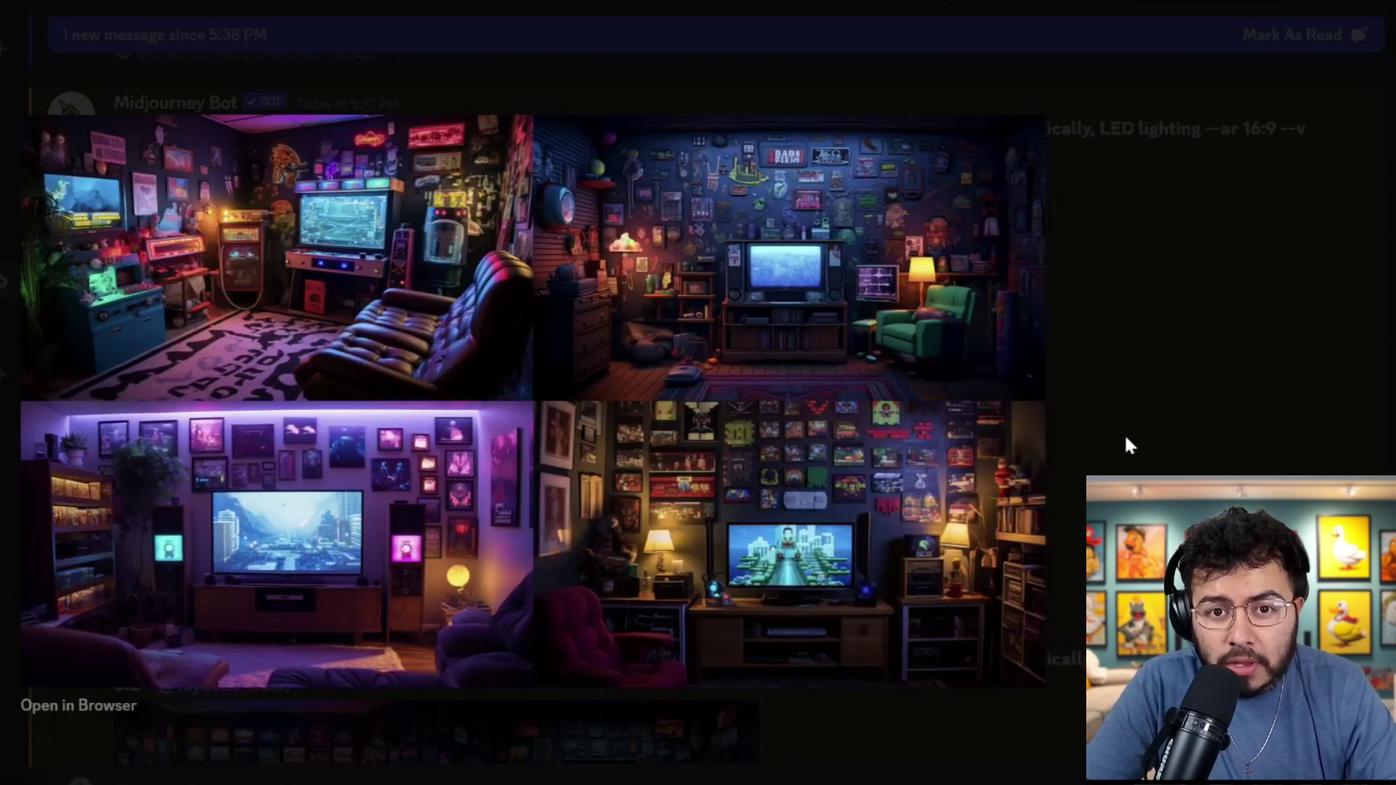
# Step: Inspect the newer grid enlarged and upscale its fourth image with U4
pyautogui.click(1134, 436)
pyautogui.scroll(-5, 713, 323)
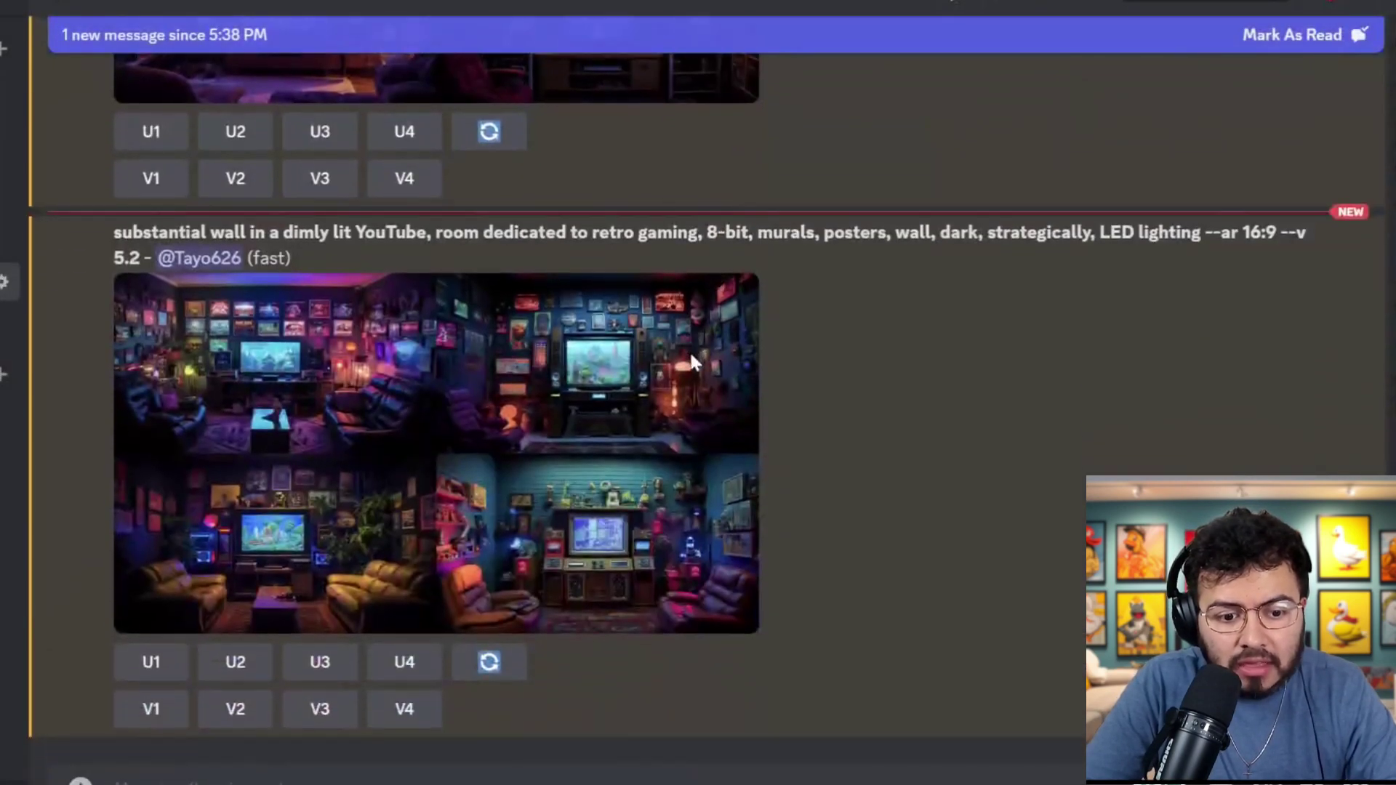
pyautogui.click(605, 518)
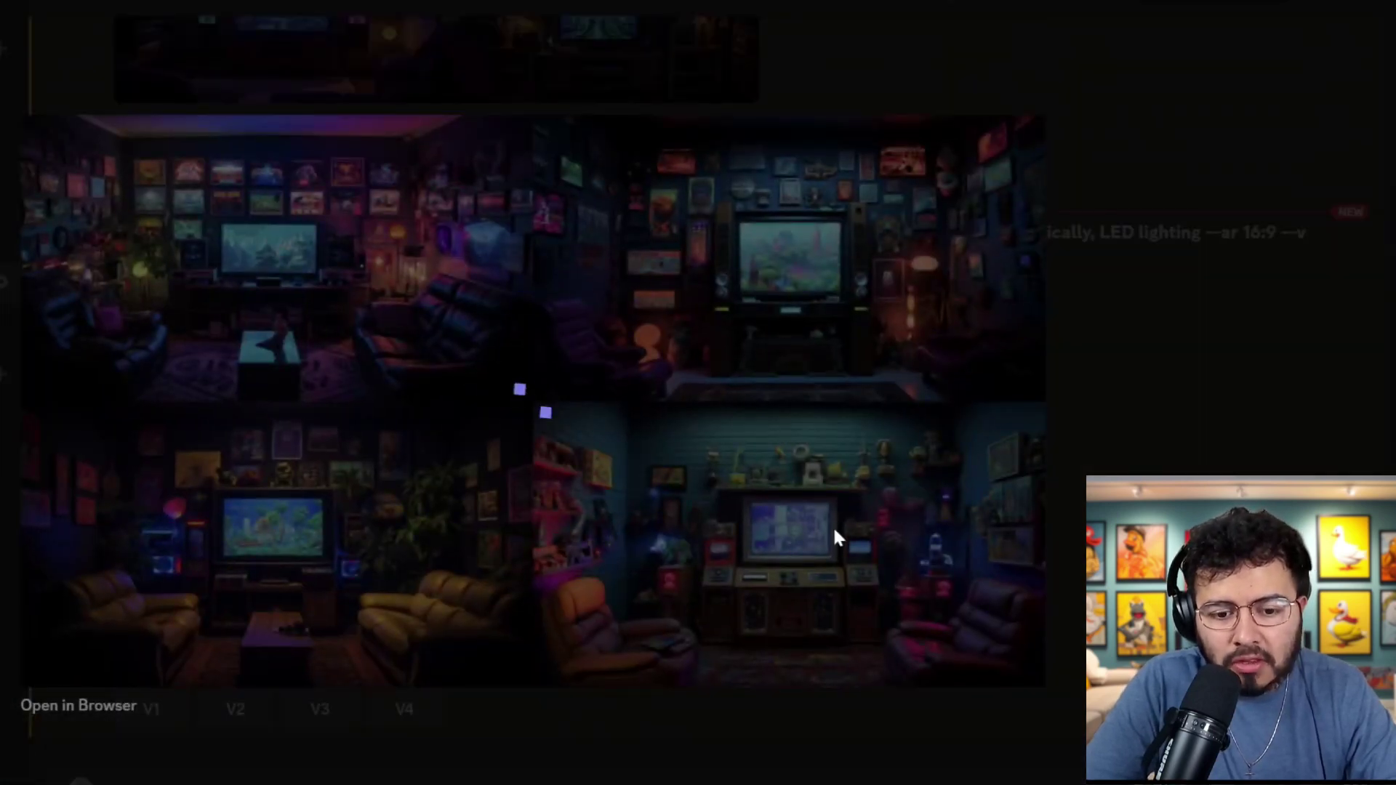
pyautogui.press('Escape')
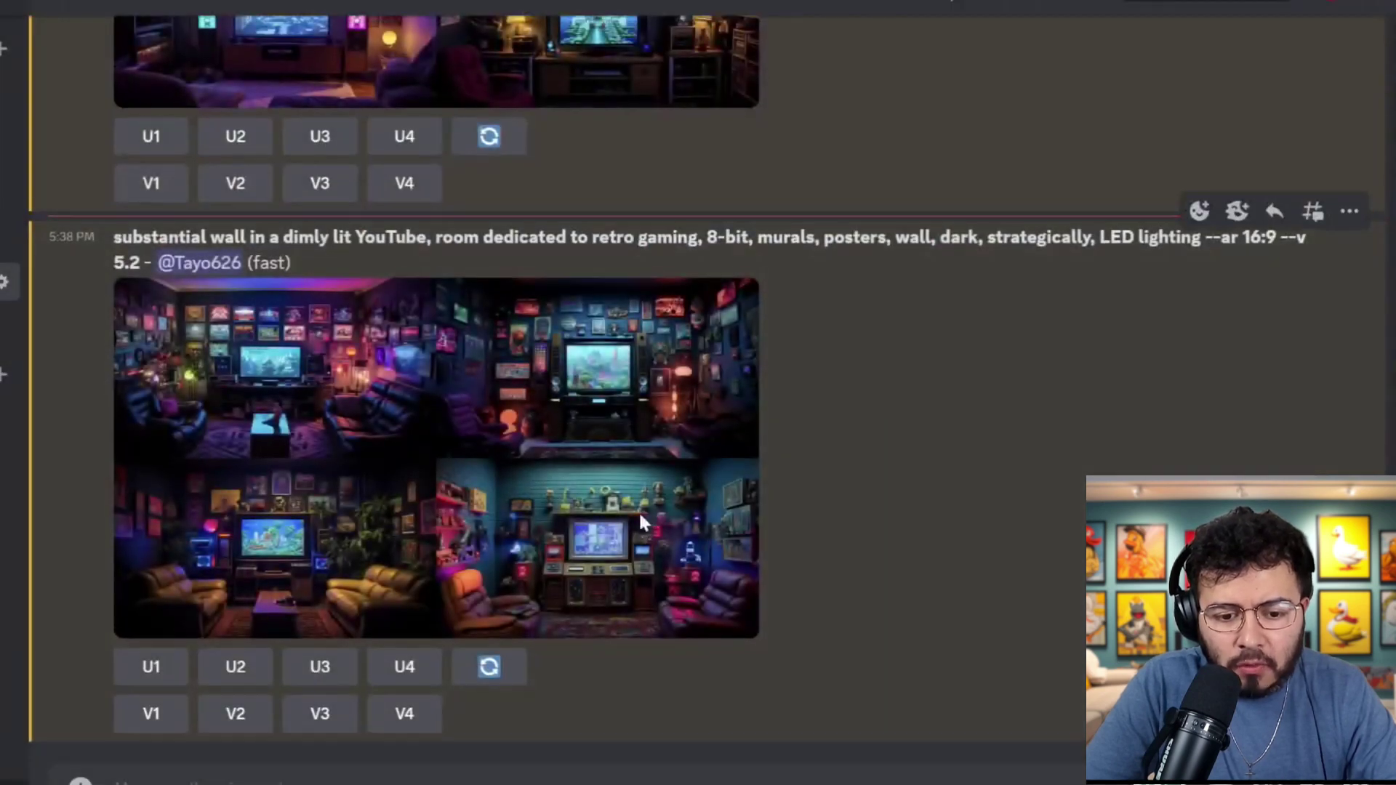
pyautogui.click(404, 663)
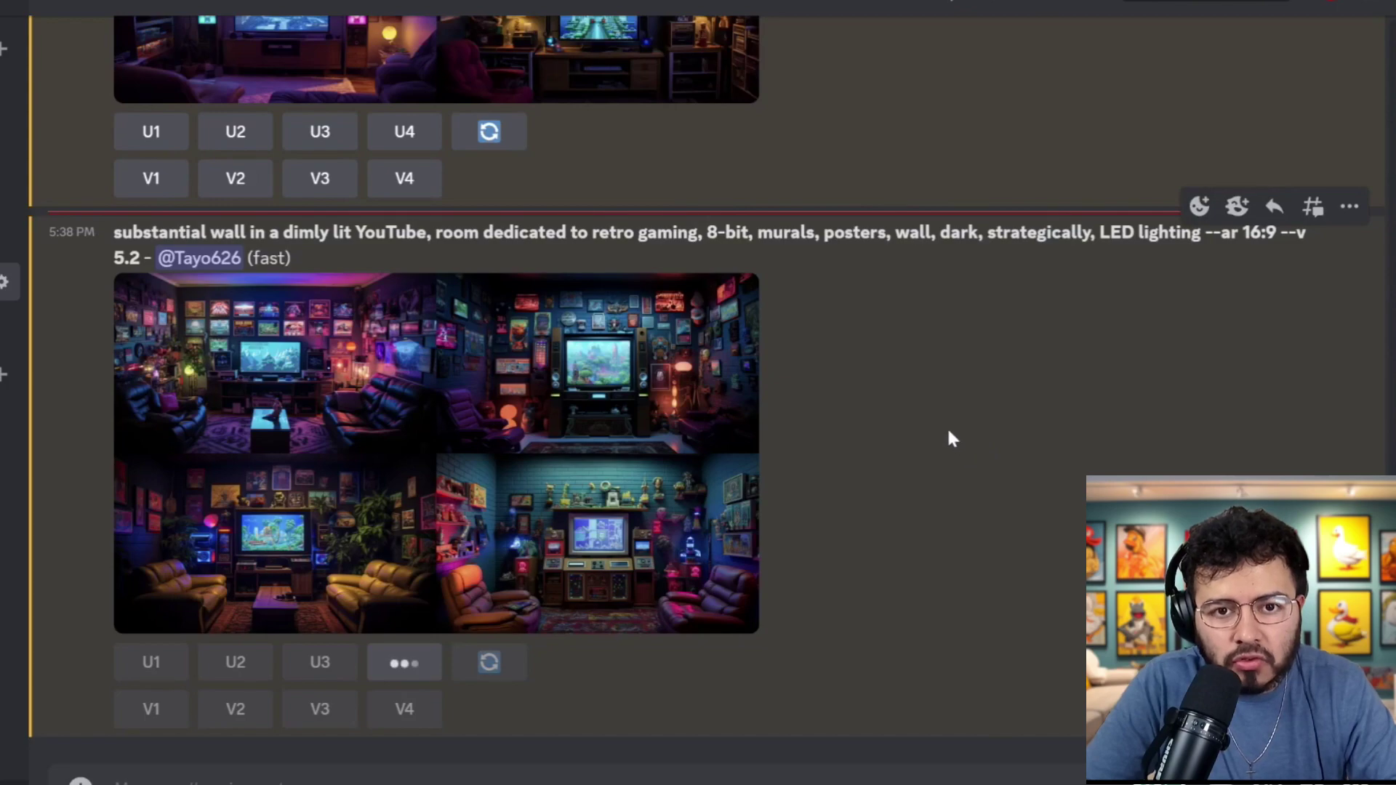
# Step: Compare by viewing the earlier retro-gaming grid enlarged
pyautogui.scroll(4, 944, 426)
pyautogui.scroll(2, 654, 364)
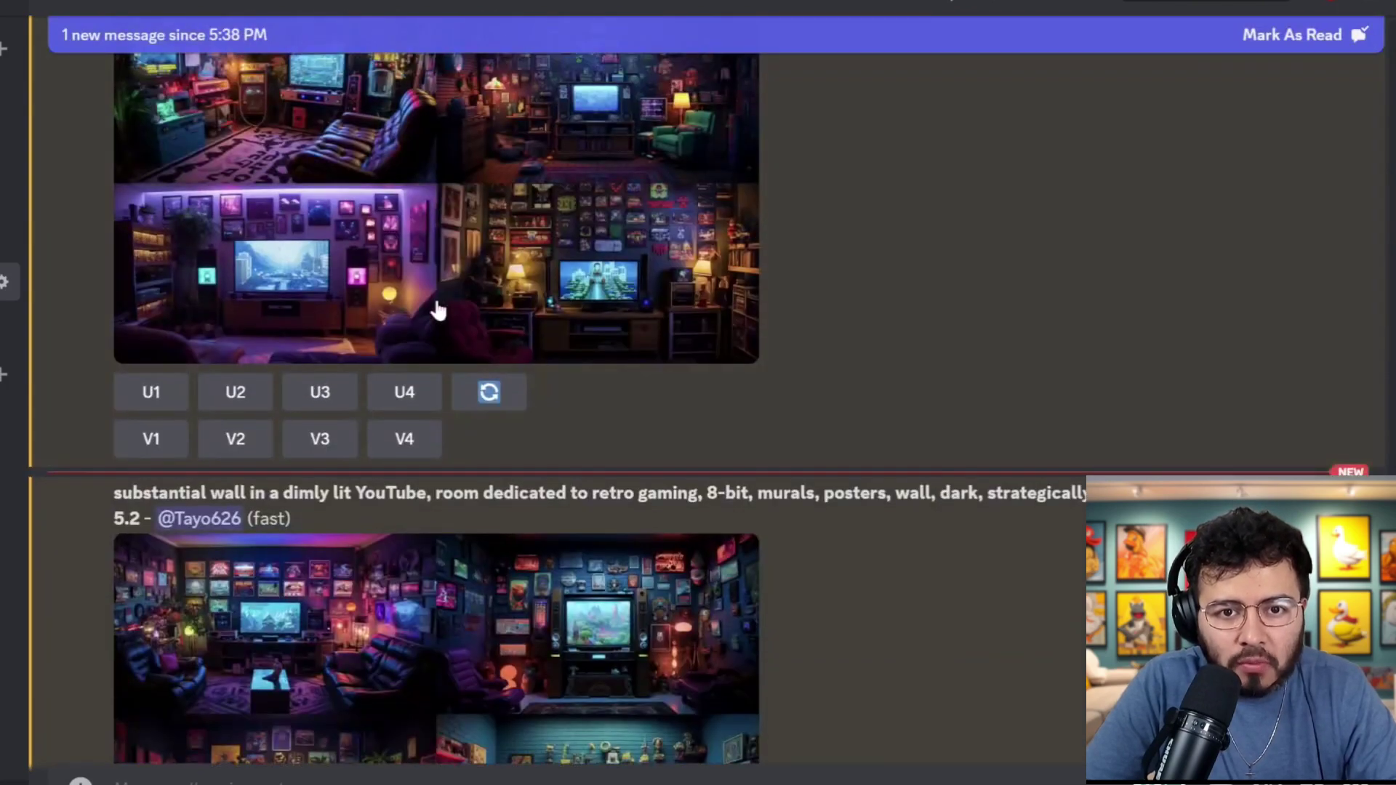
pyautogui.scroll(3, 439, 311)
pyautogui.click(209, 561)
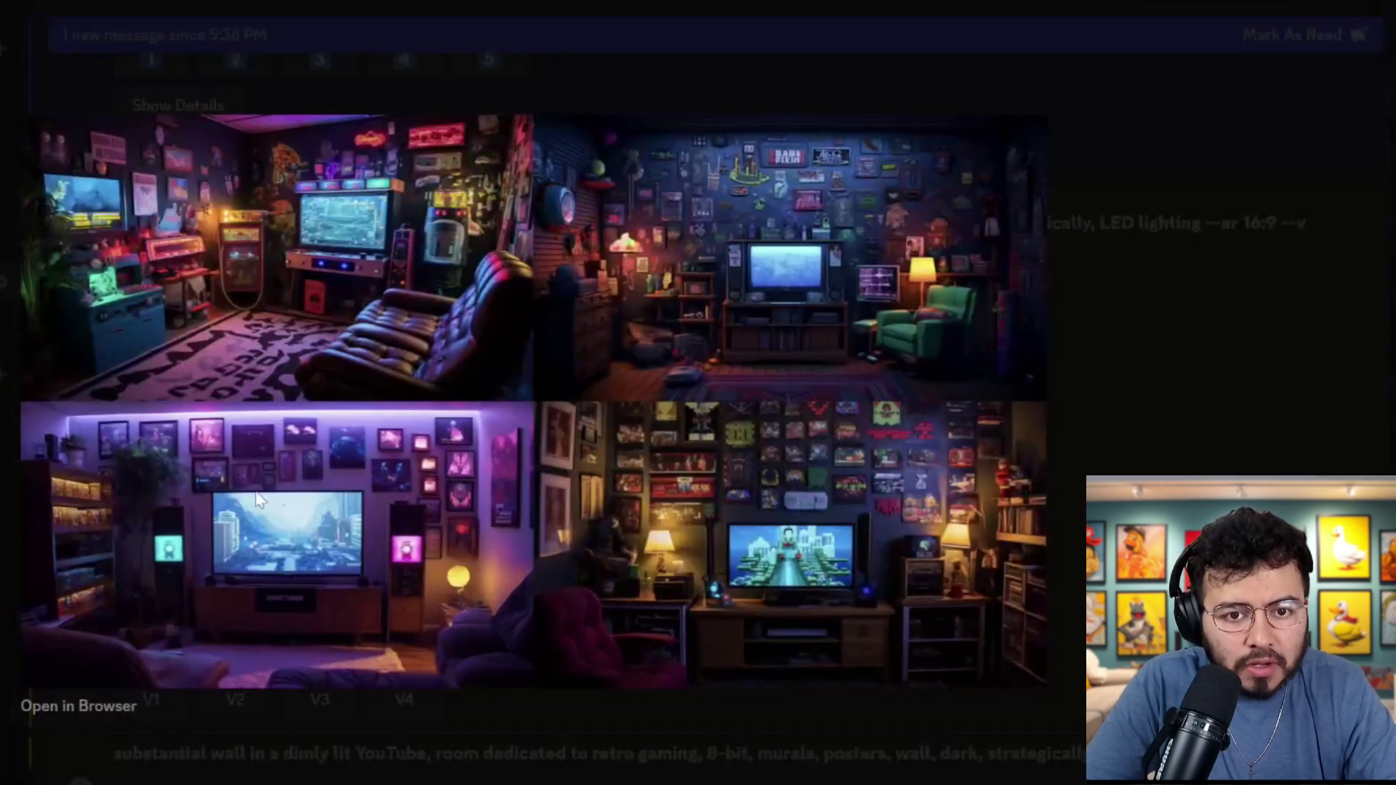
pyautogui.press('Escape')
pyautogui.scroll(-2, 305, 567)
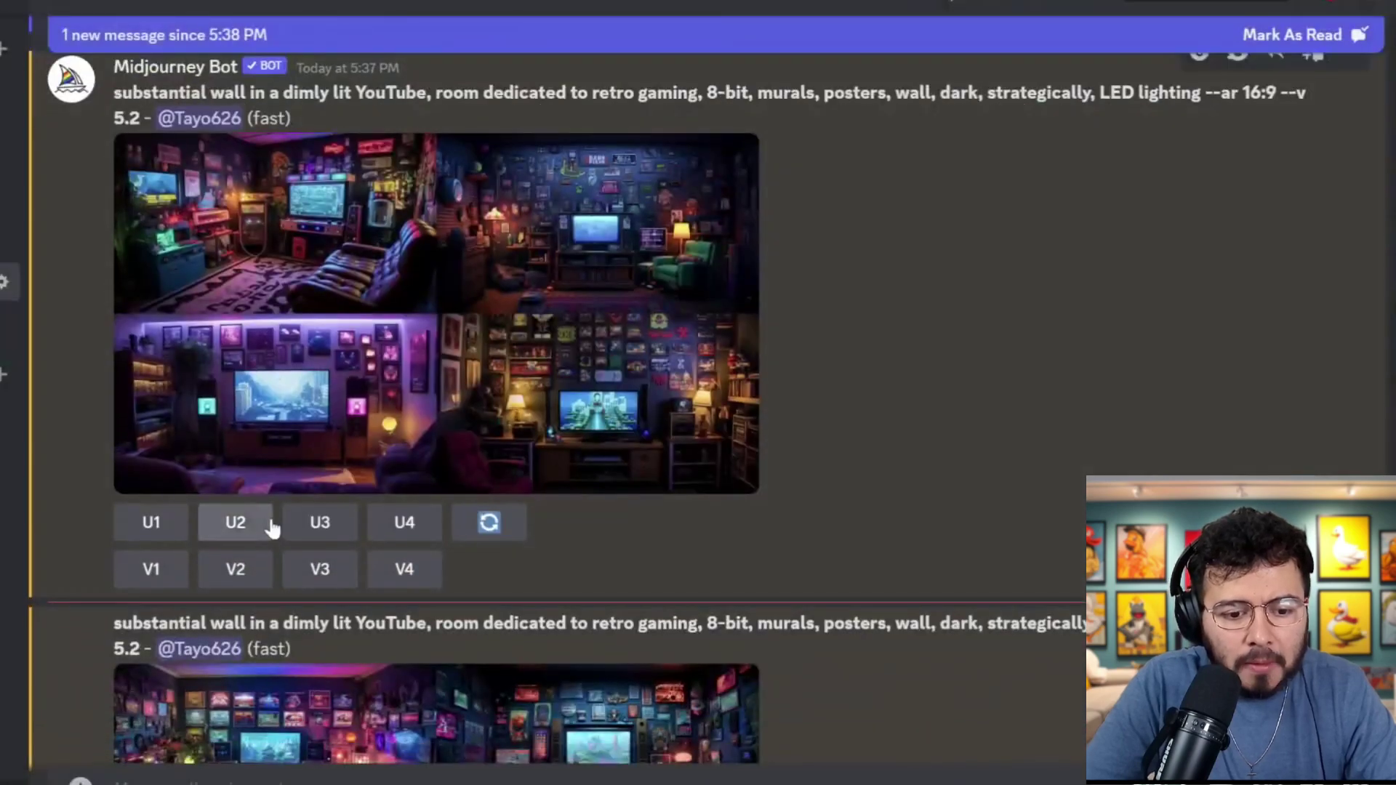
pyautogui.scroll(-10, 385, 541)
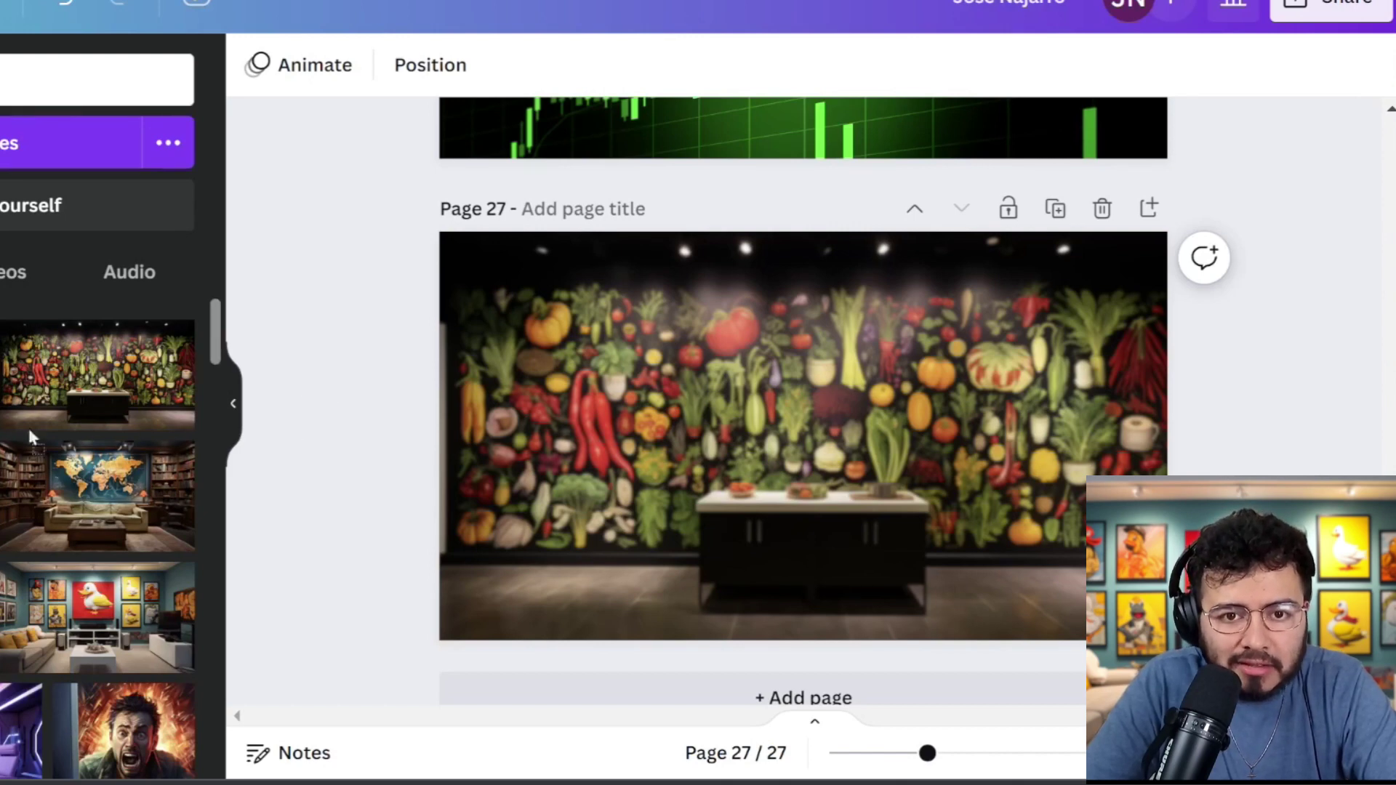
# Step: Place the retro gaming room image on page 27 and apply Blur at intensity 10
pyautogui.moveTo(30, 437); pyautogui.dragTo(477, 469)
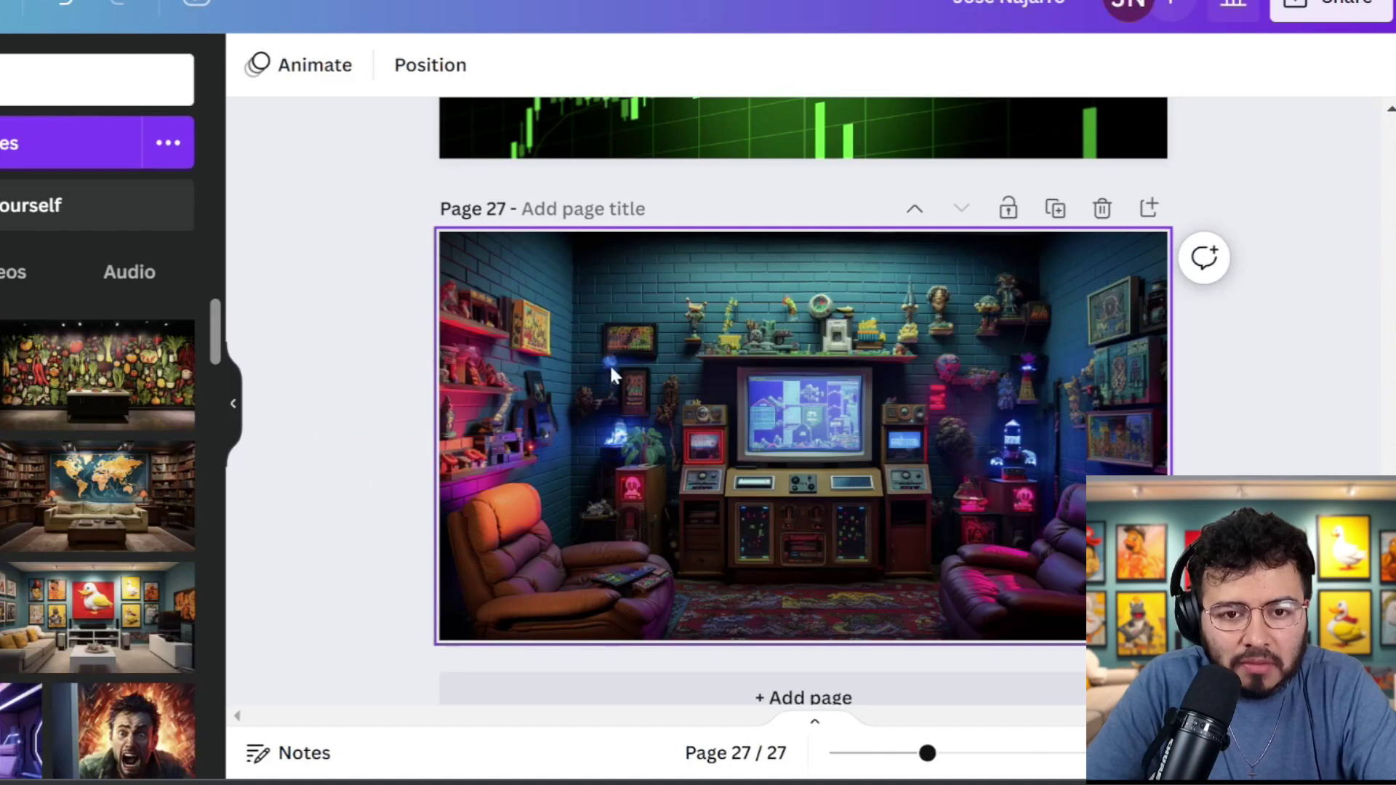
pyautogui.click(519, 374)
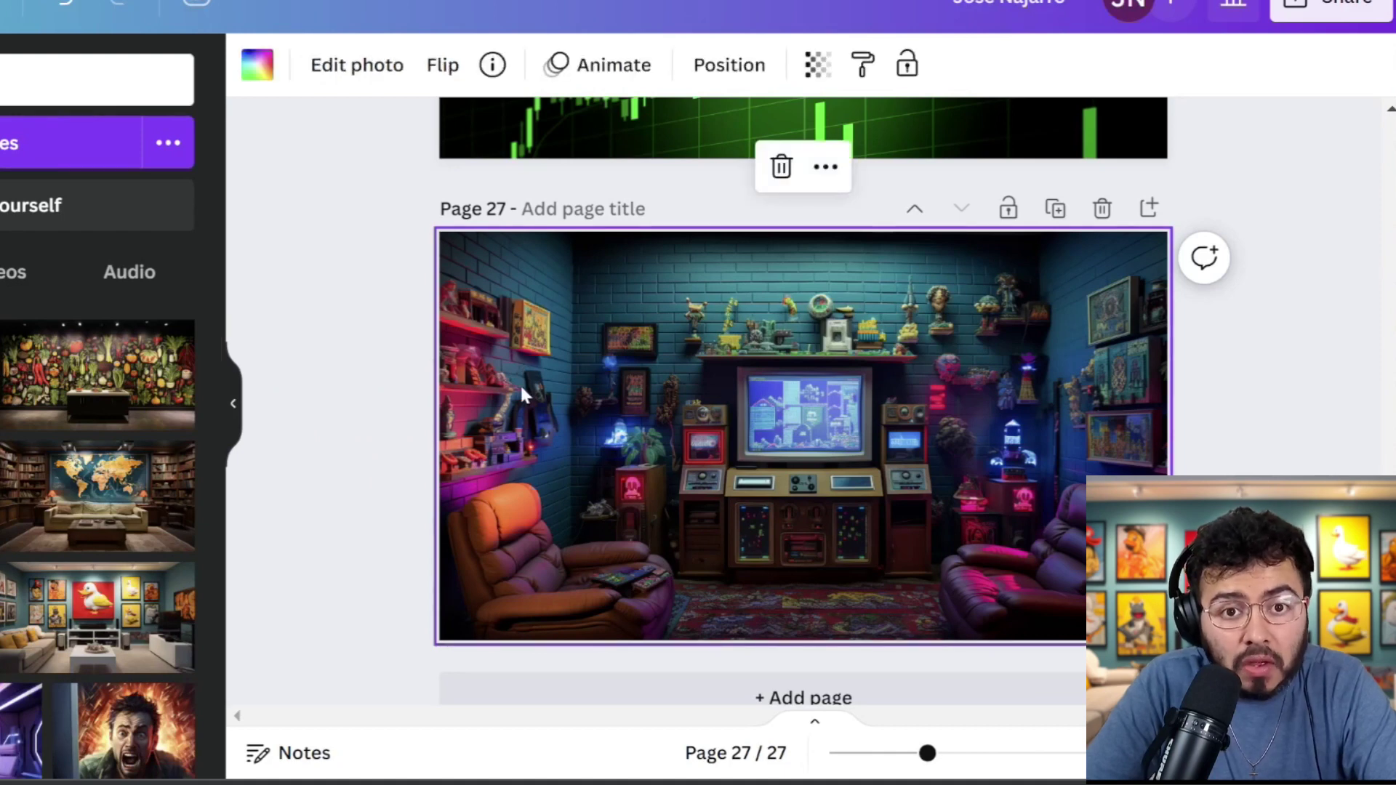
pyautogui.click(357, 82)
pyautogui.scroll(-2, 96, 582)
pyautogui.click(97, 611)
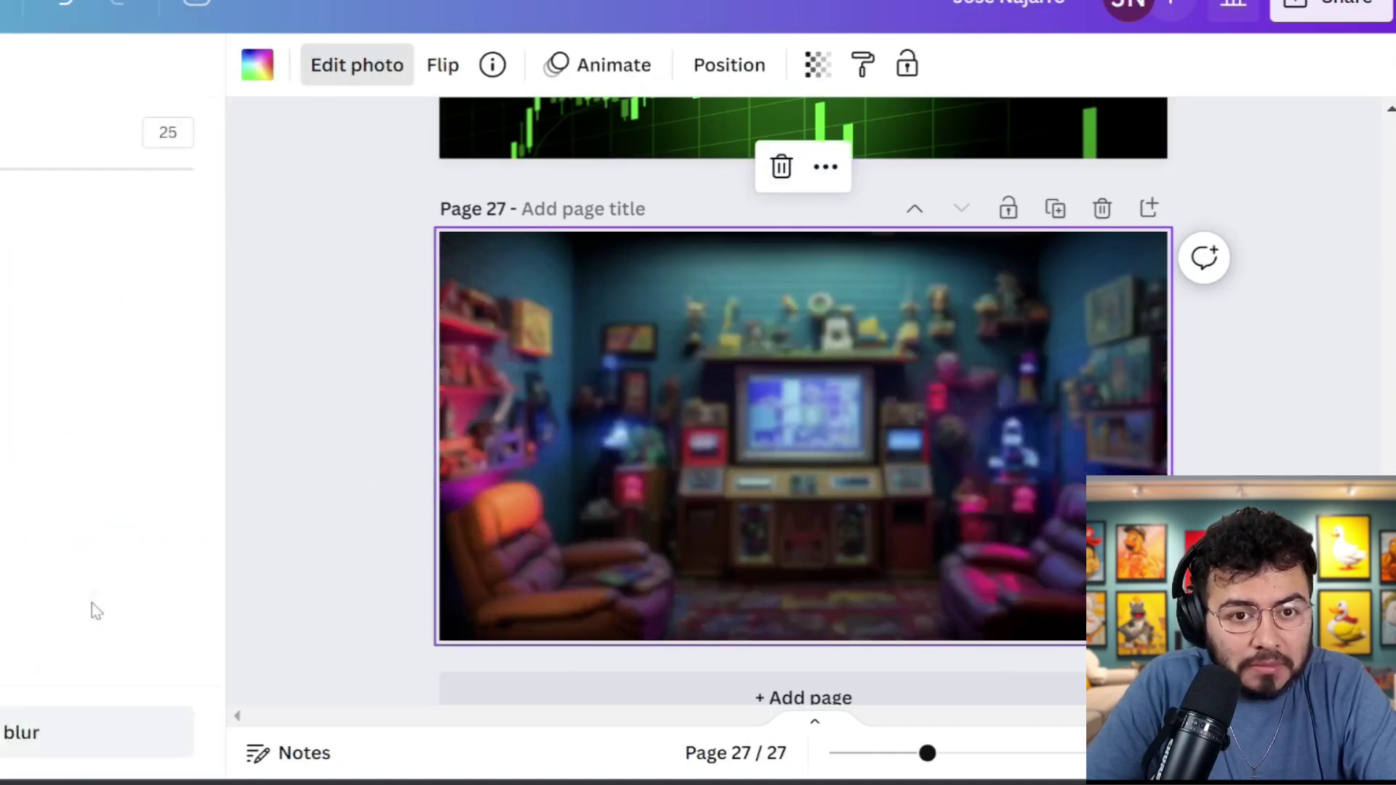
pyautogui.press('Left')
pyautogui.press('Left')
pyautogui.press('Left')
pyautogui.press('Left')
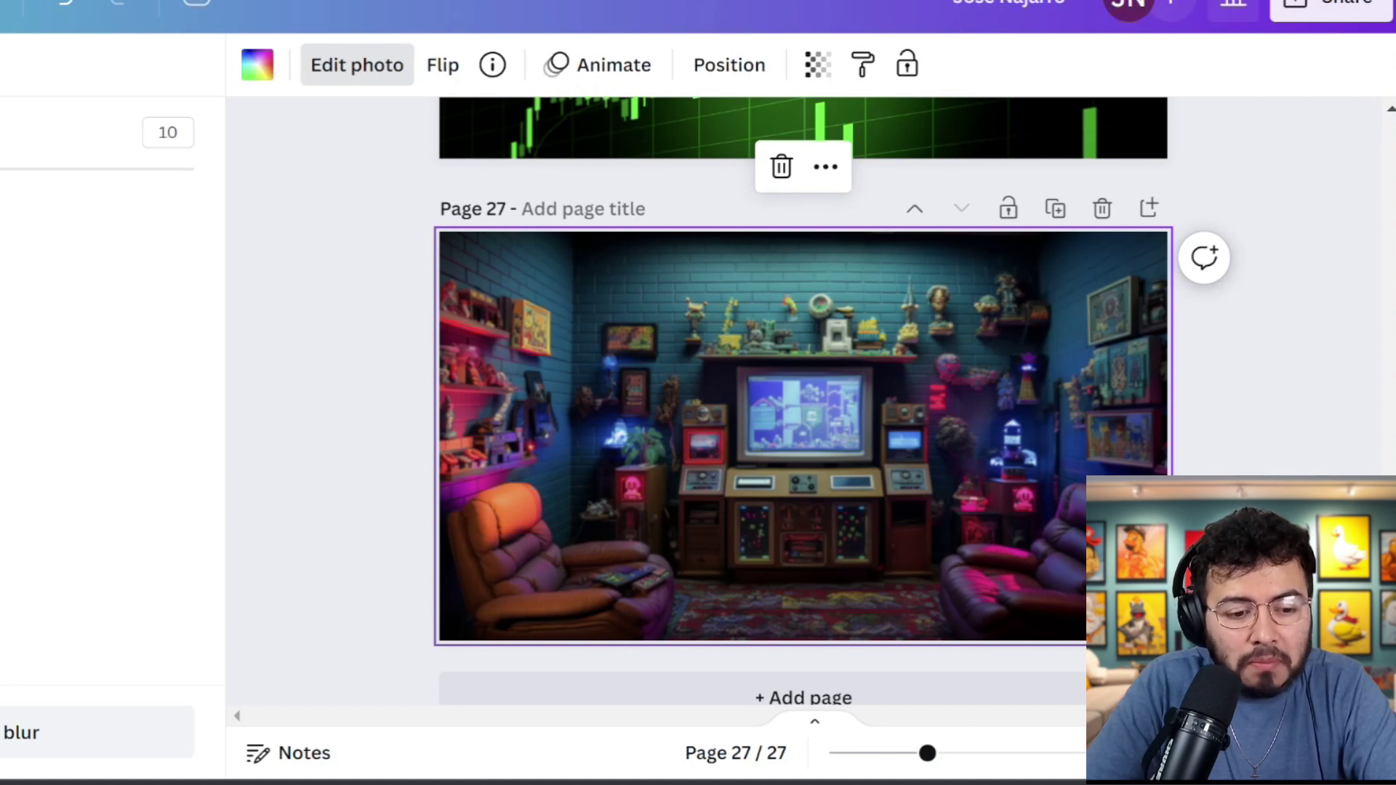
pyautogui.click(971, 305)
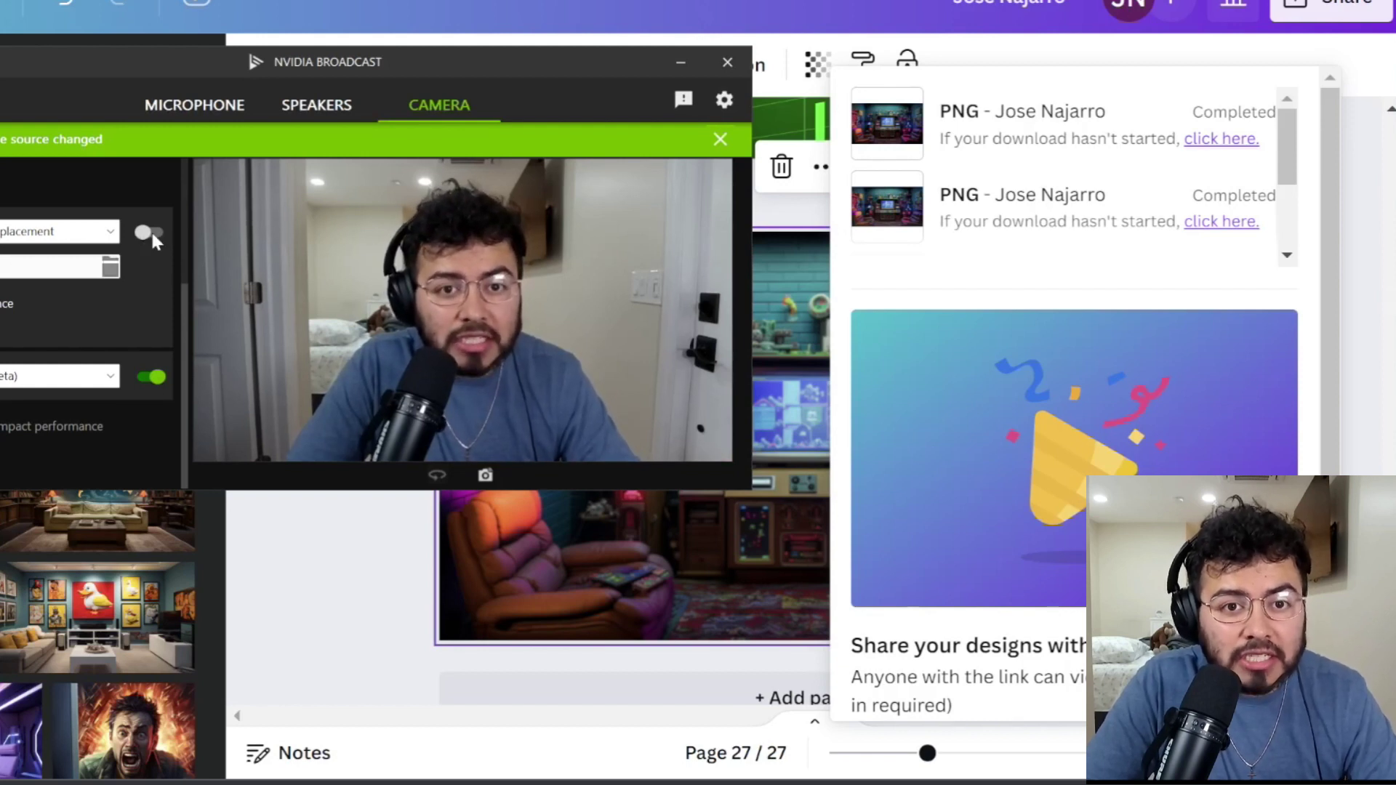
# Step: Enable Background Replacement using the downloaded game-room PNG from Downloads
pyautogui.click(150, 233)
pyautogui.click(111, 266)
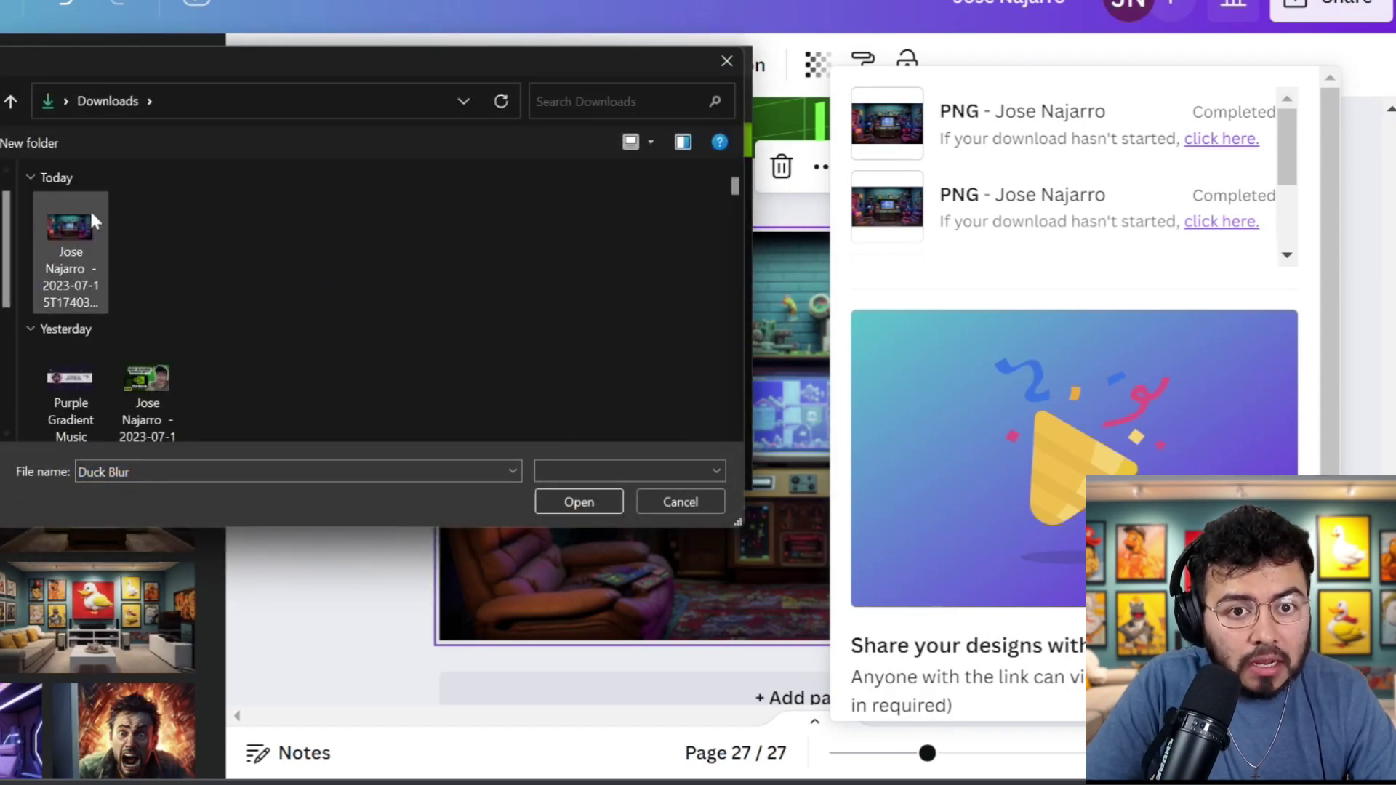
pyautogui.doubleClick(69, 224)
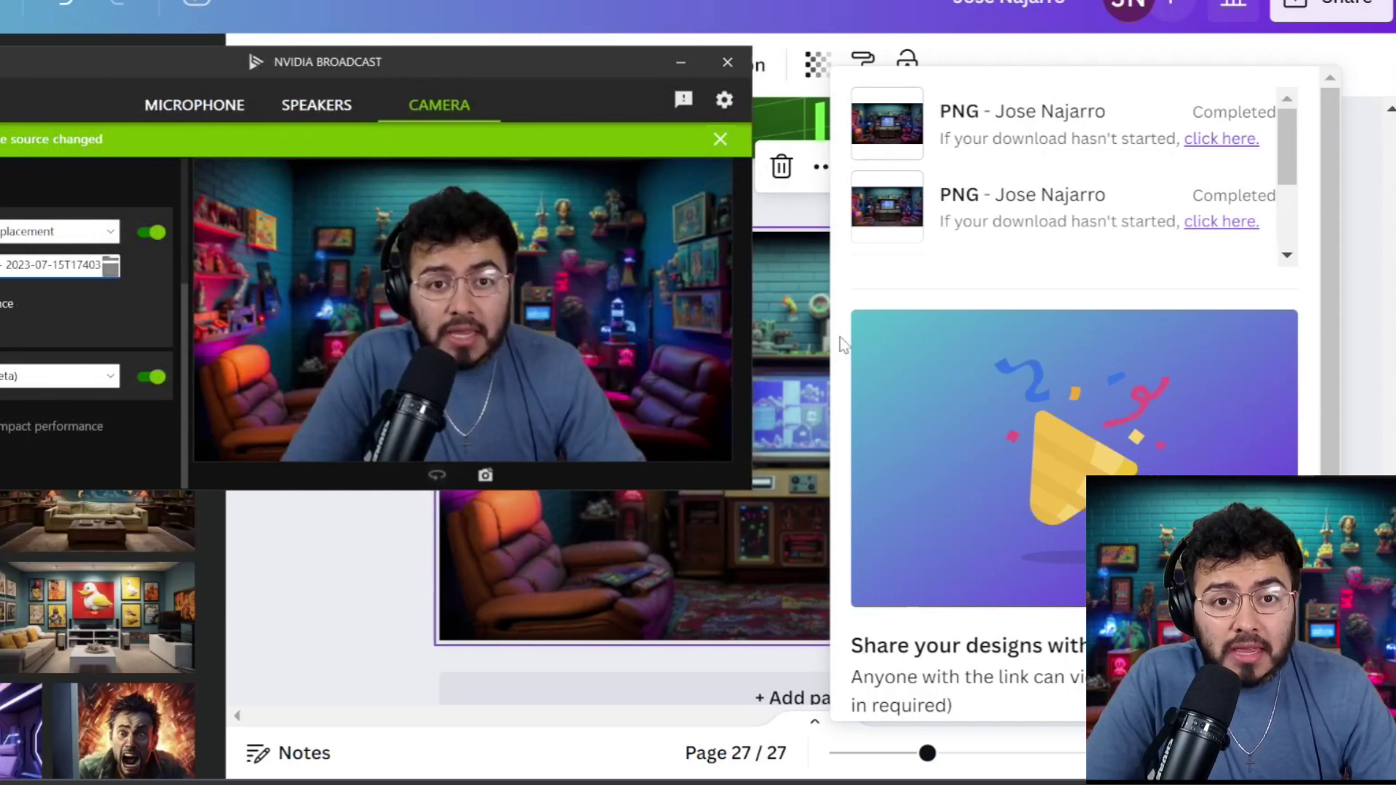
# Step: Toggle background replacement off and back on to compare the effect
pyautogui.click(159, 235)
pyautogui.click(159, 237)
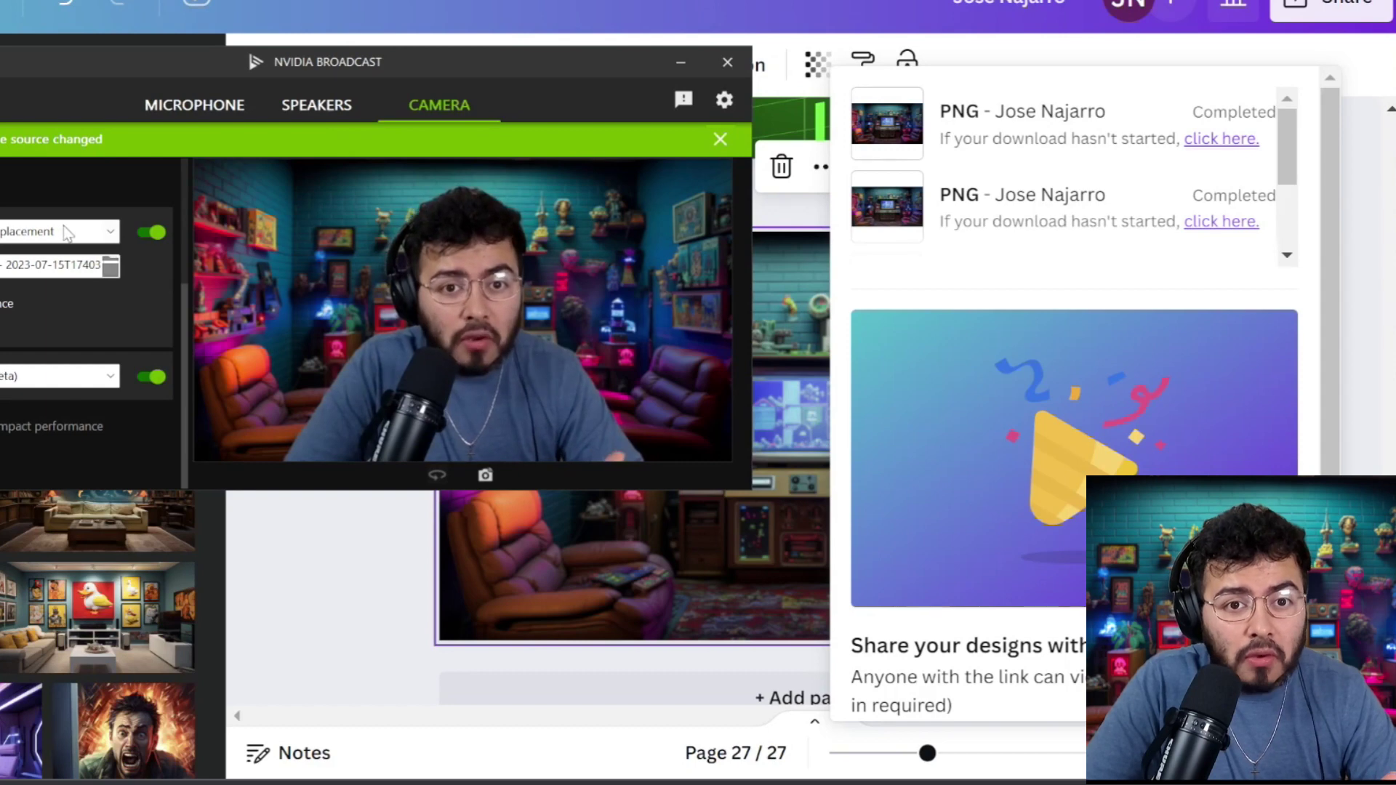
pyautogui.click(110, 265)
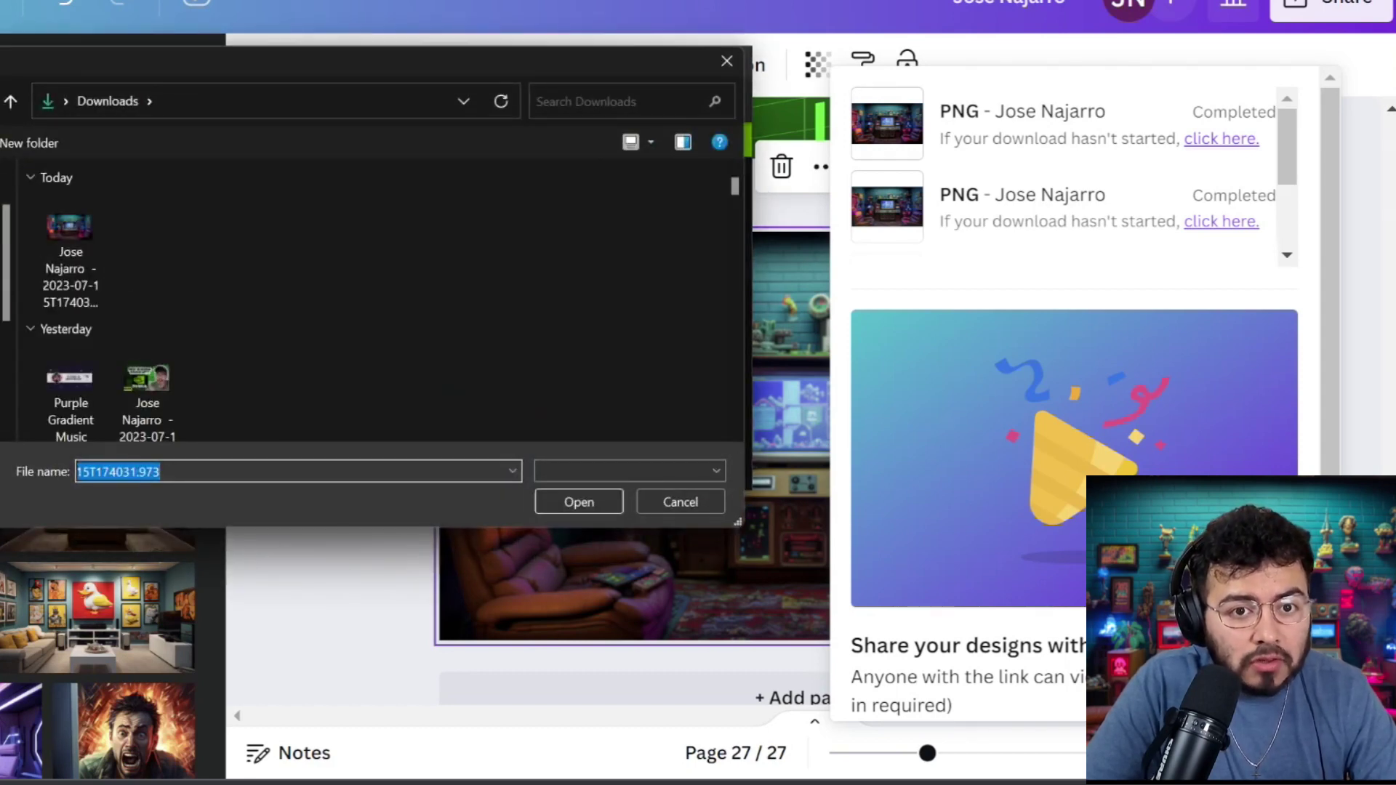
# Step: Preview Ai Blur, Duck Blur and Gaming Blur from Background Ep as the webcam background
pyautogui.click(8, 386)
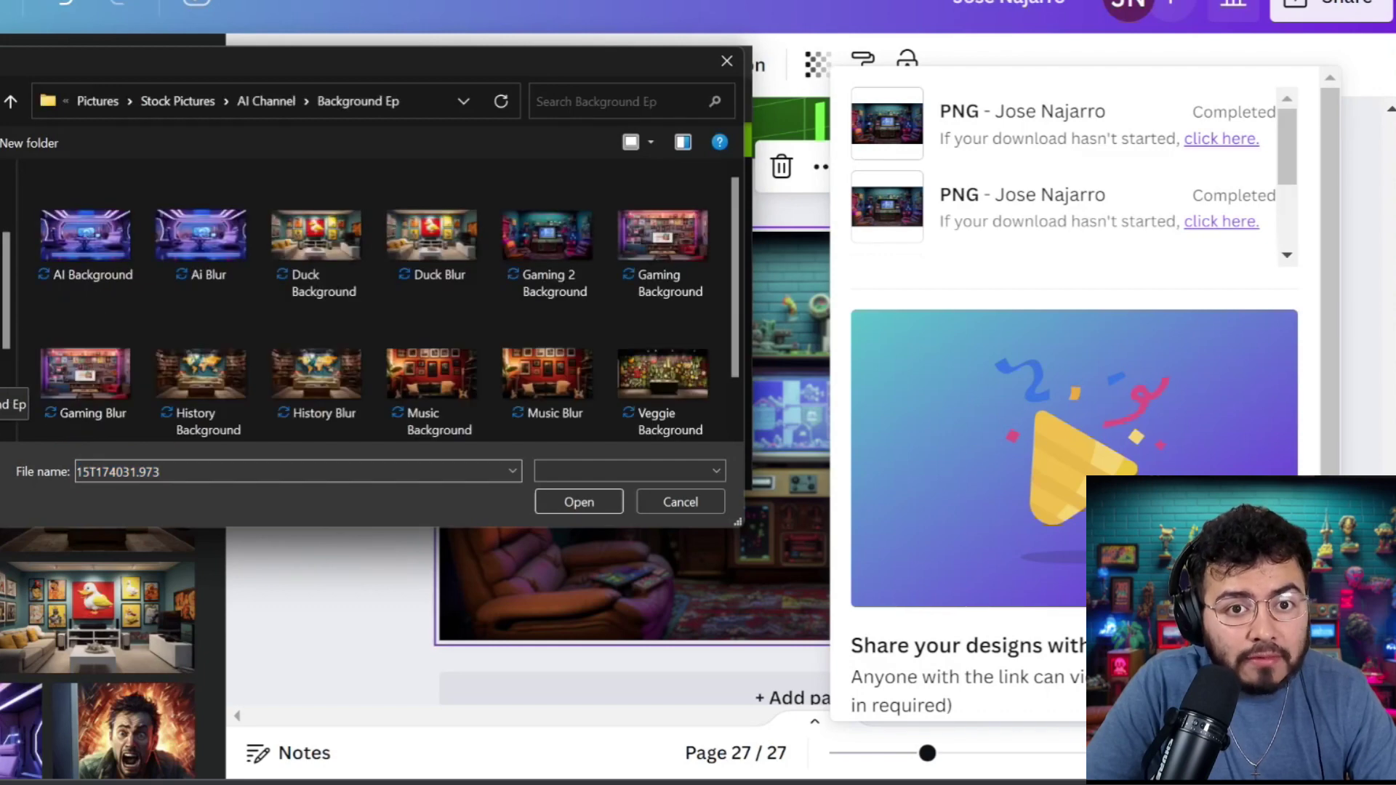
pyautogui.doubleClick(186, 254)
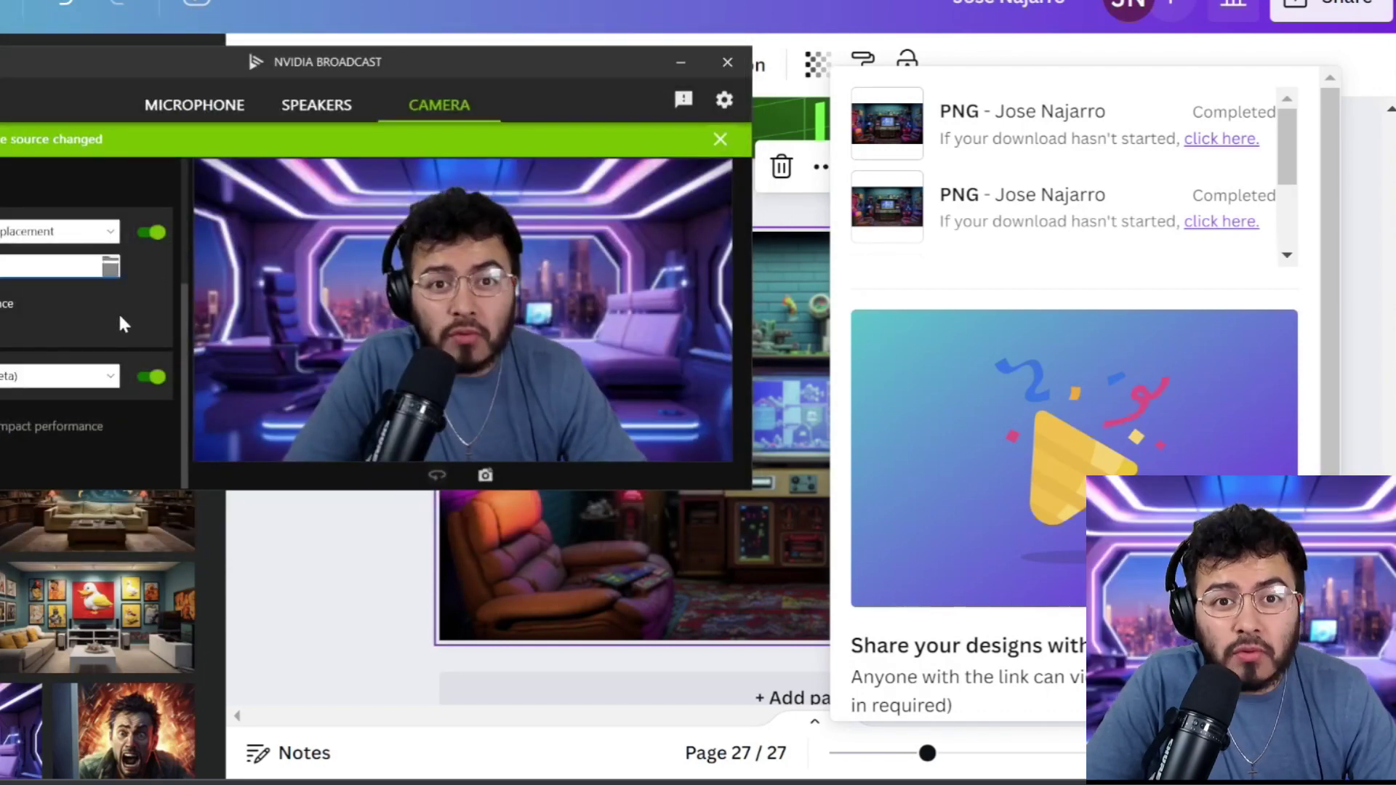
pyautogui.click(109, 266)
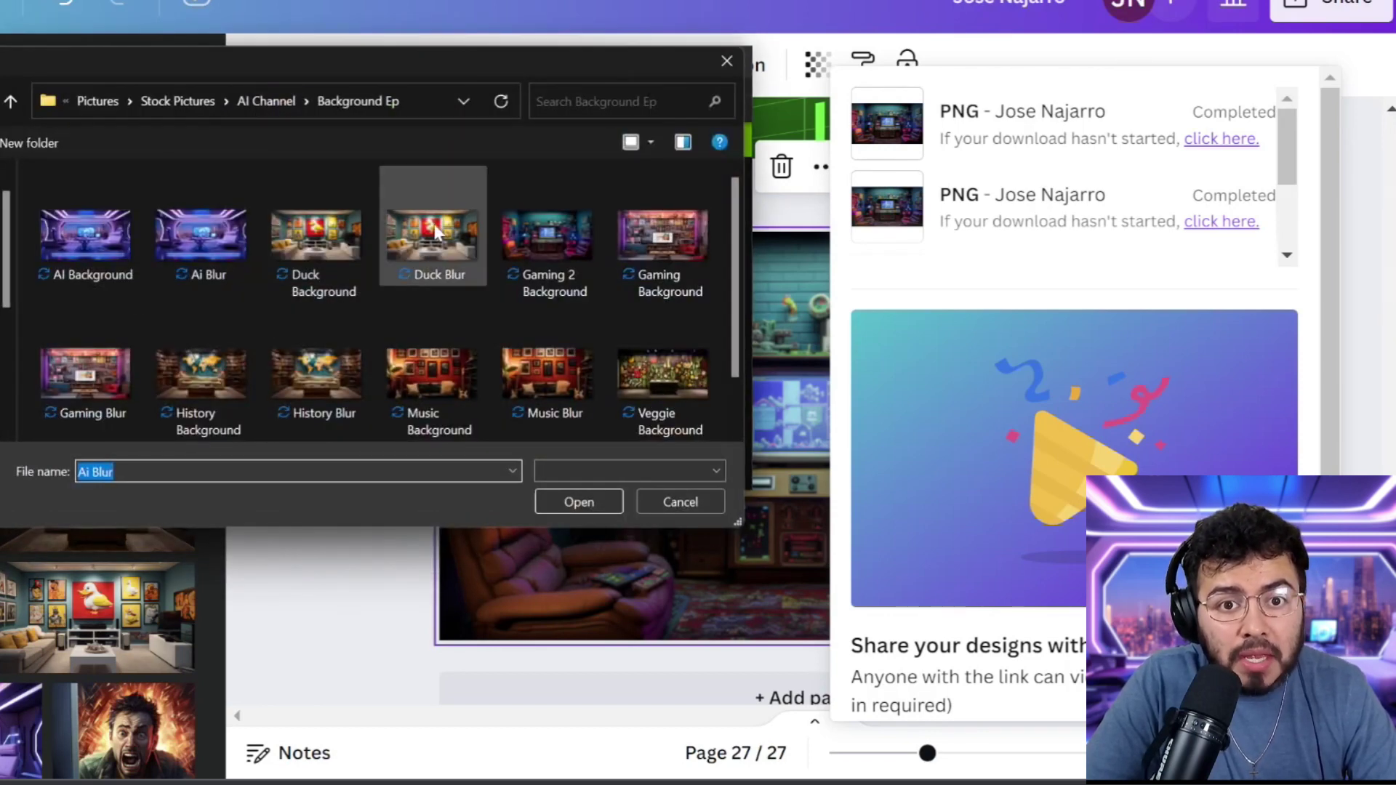
pyautogui.doubleClick(432, 234)
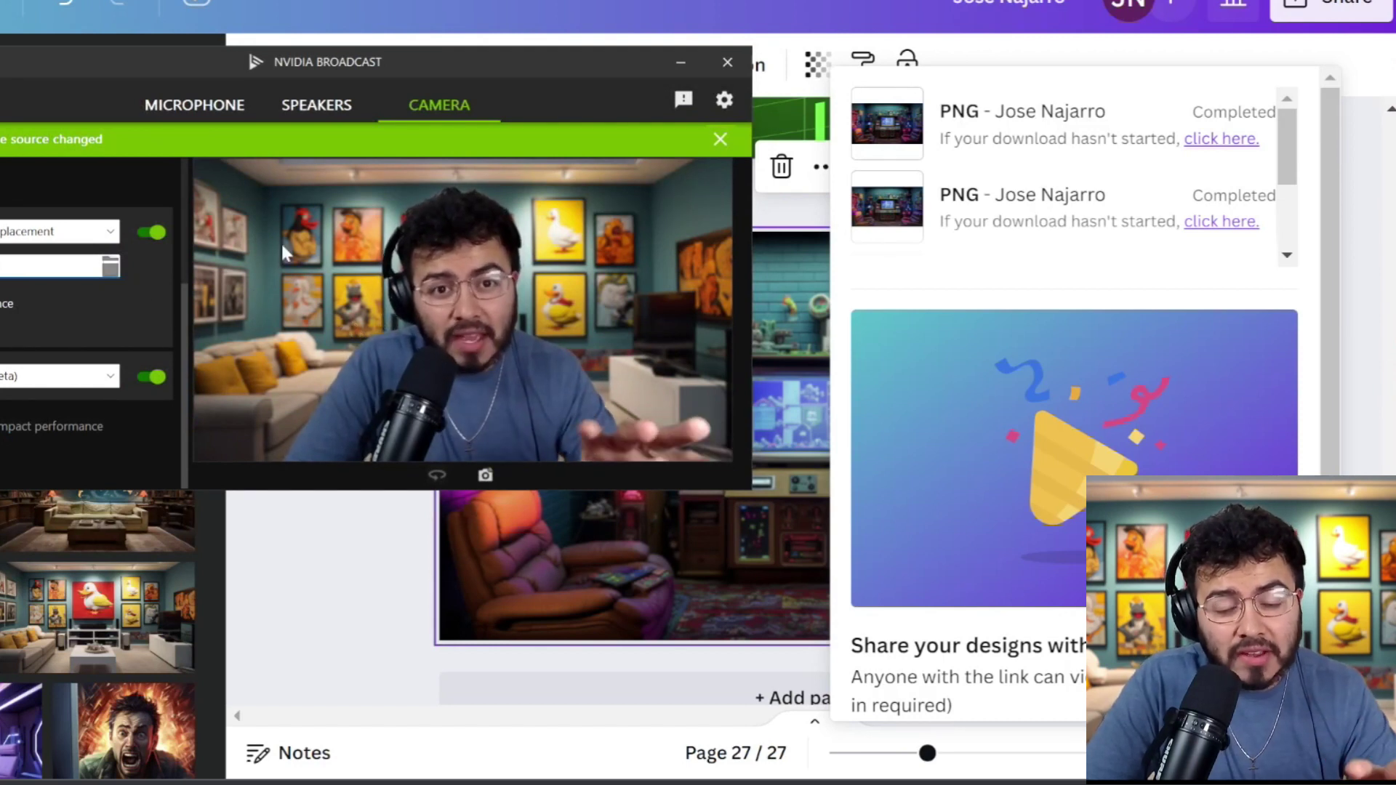
pyautogui.click(111, 267)
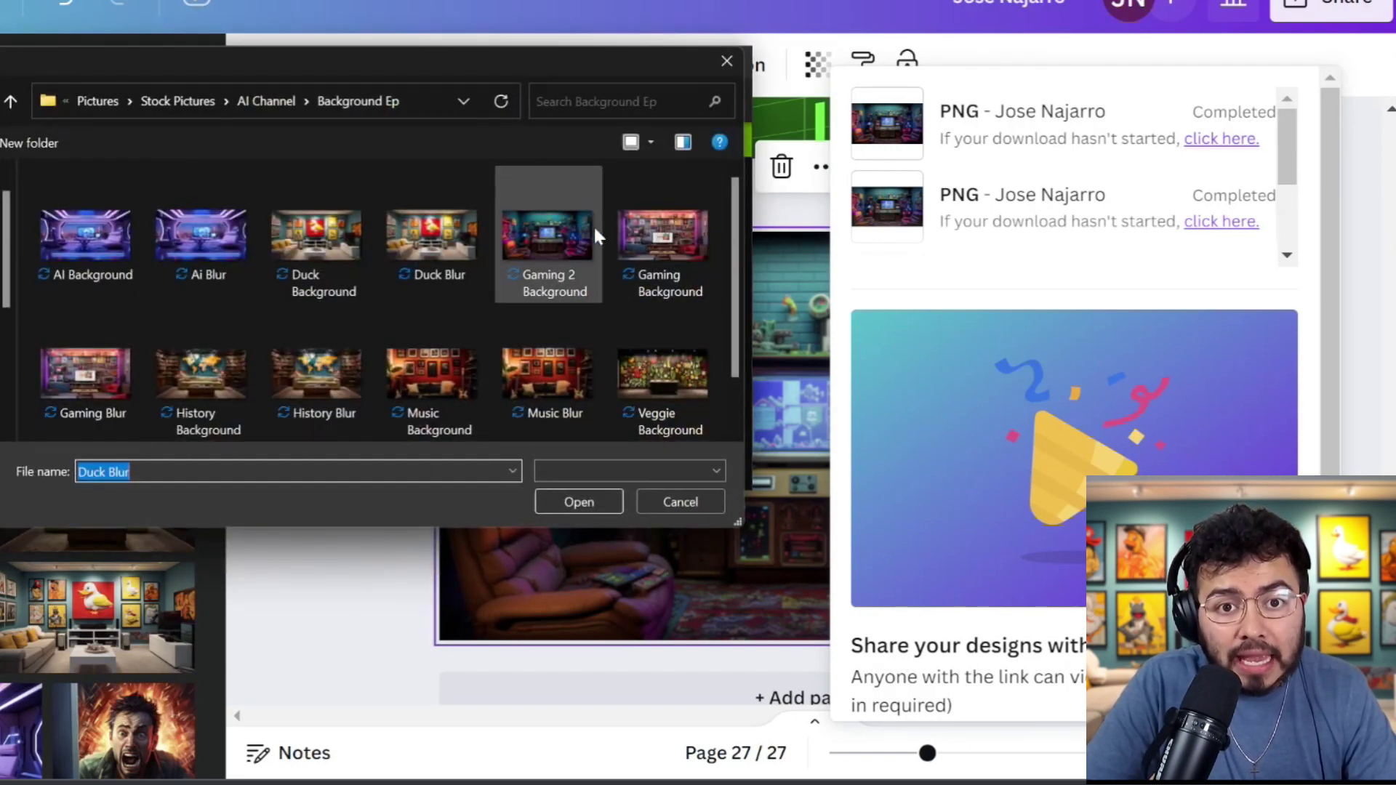
pyautogui.doubleClick(102, 378)
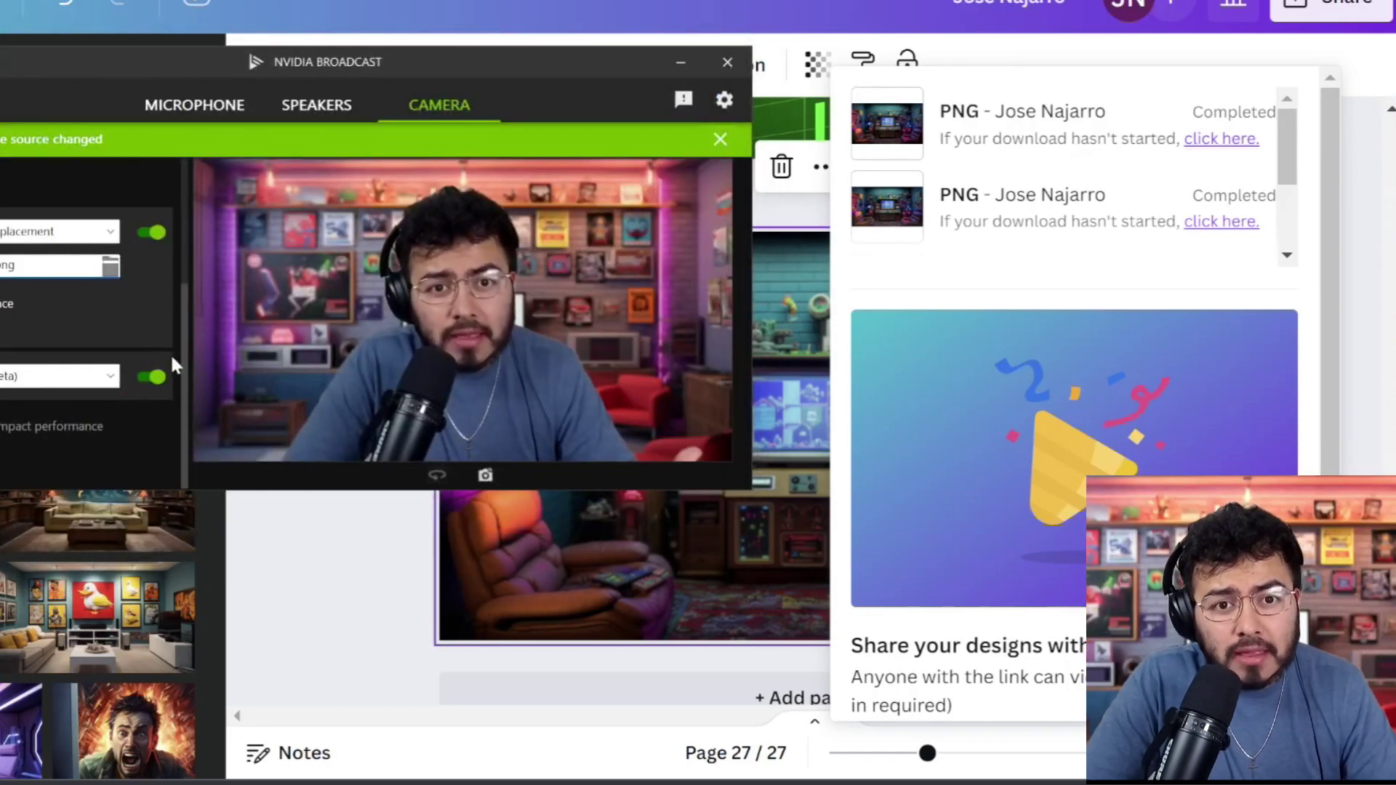
pyautogui.click(111, 267)
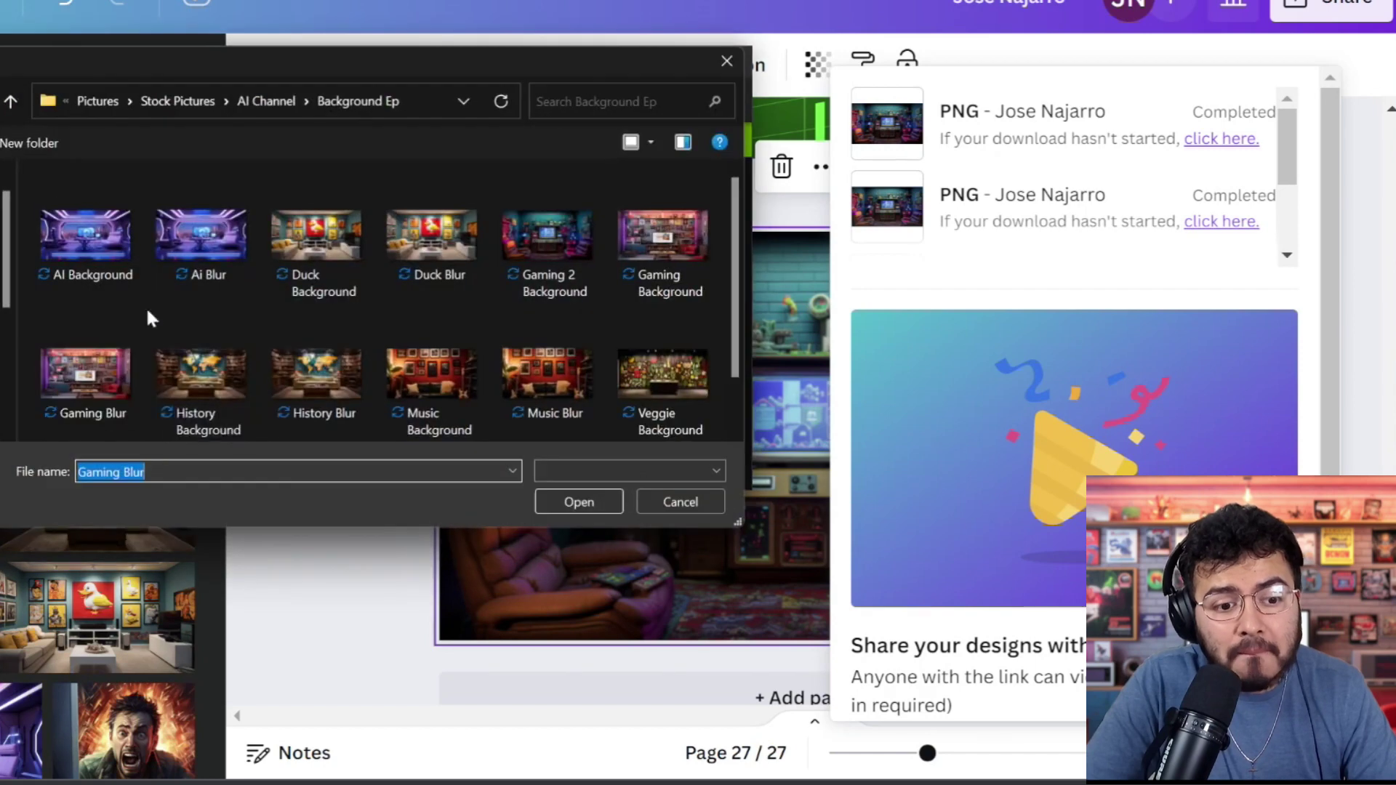
# Step: Preview History, Music and VEggie Blur backgrounds, then return to Duck Blur
pyautogui.doubleClick(304, 391)
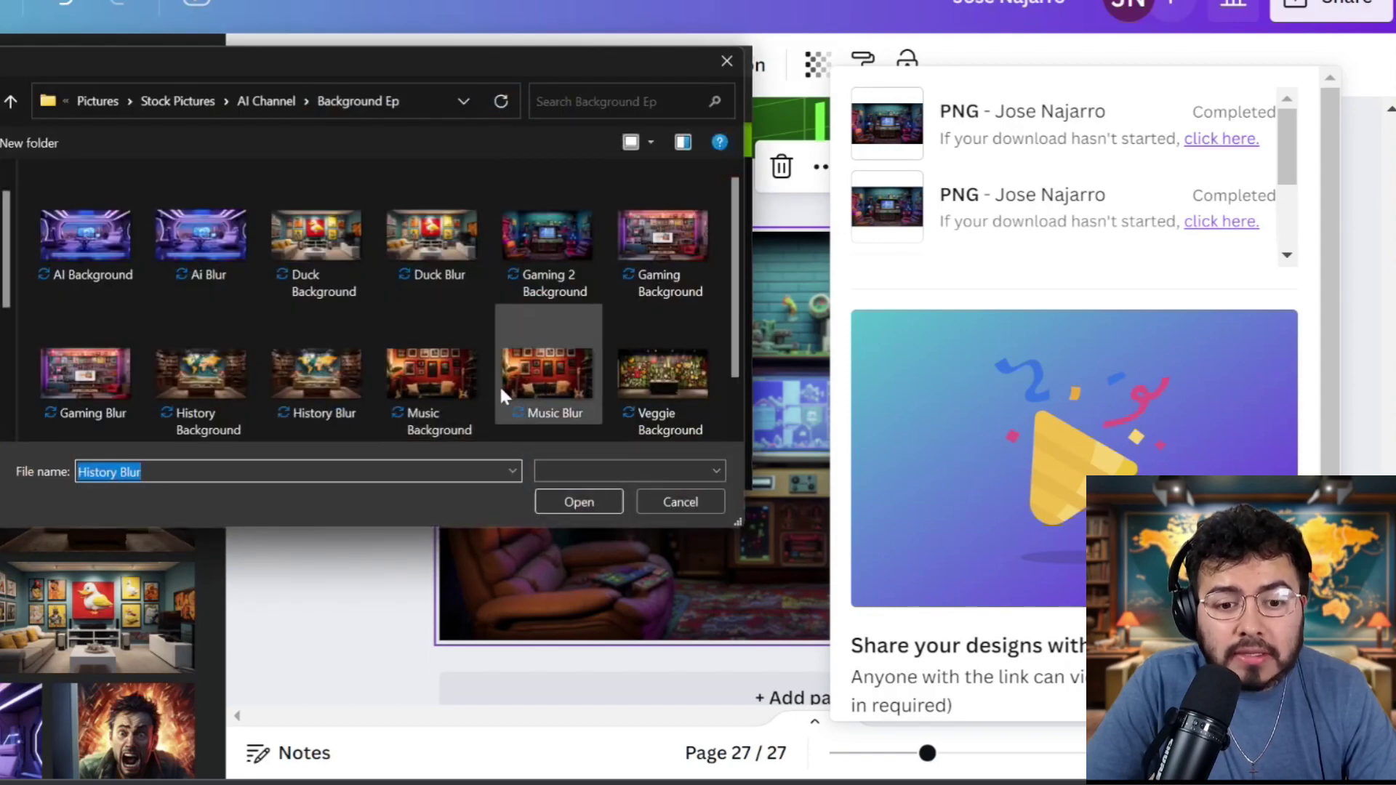
pyautogui.doubleClick(540, 378)
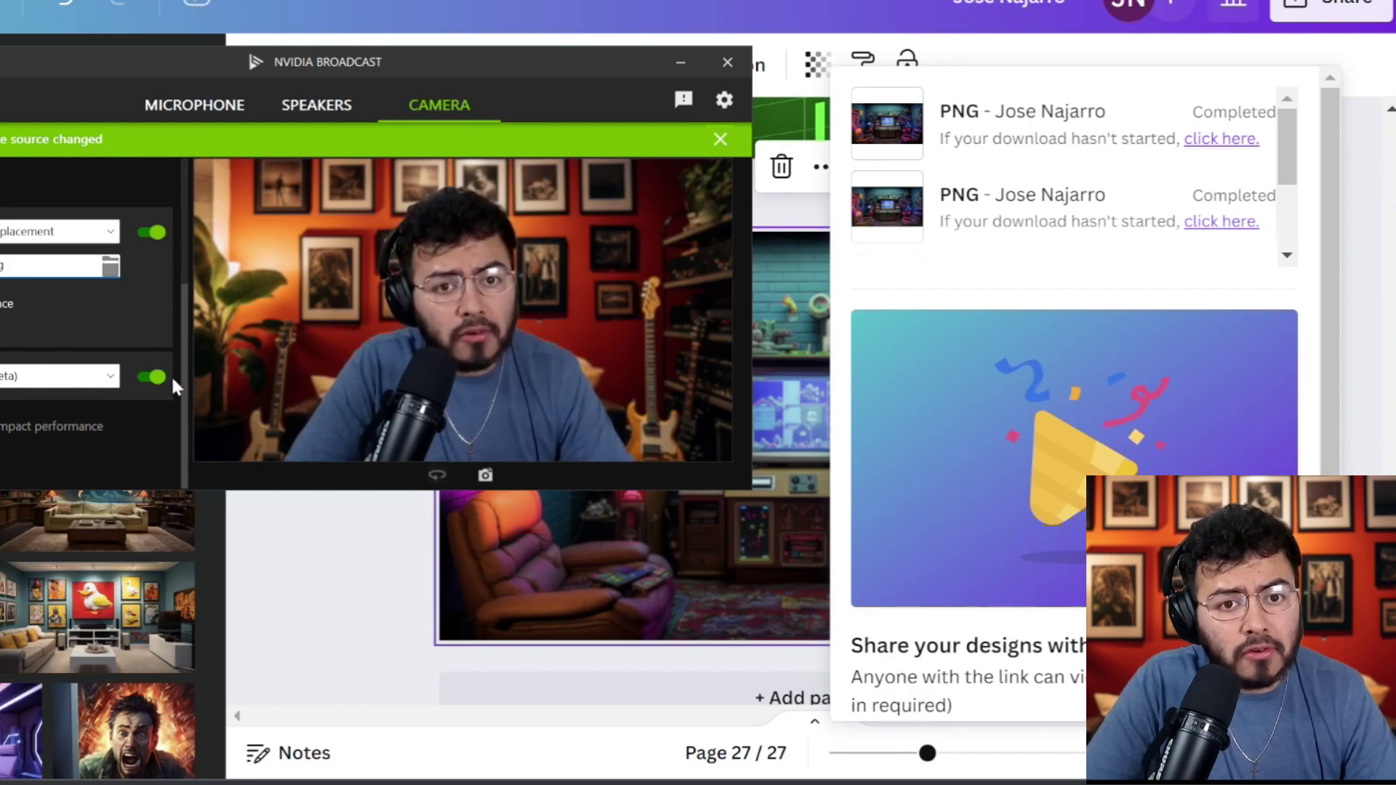
pyautogui.click(110, 267)
pyautogui.scroll(-1, 634, 349)
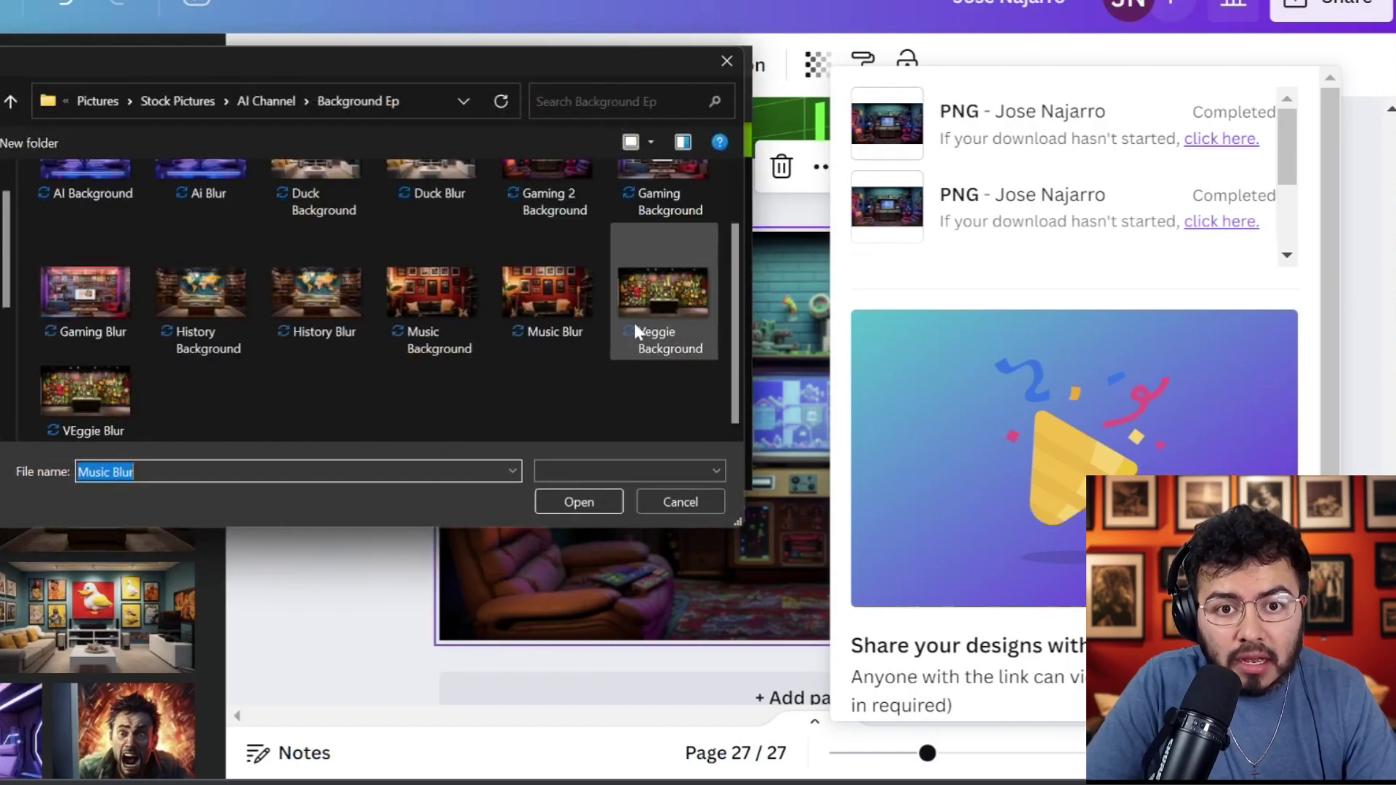
pyautogui.doubleClick(95, 392)
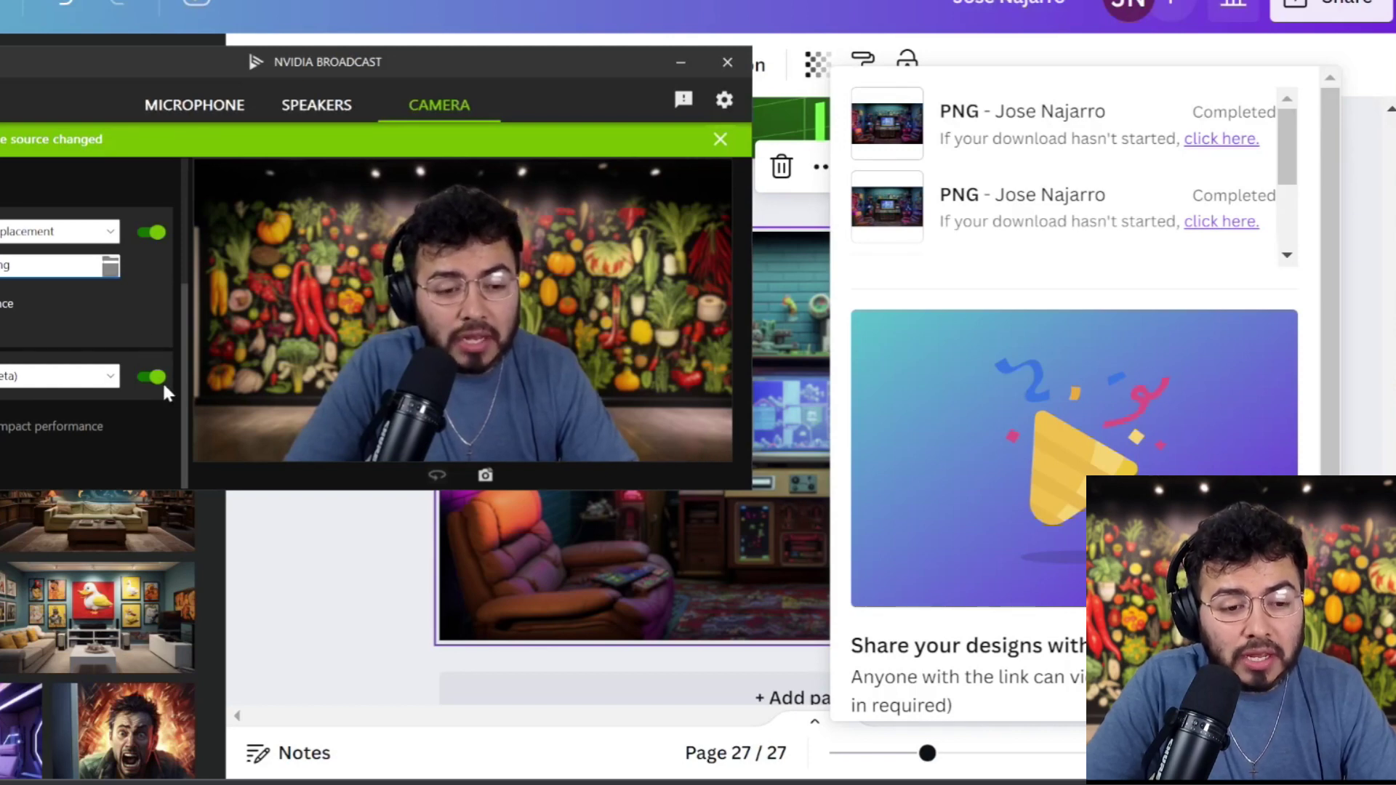
pyautogui.click(110, 265)
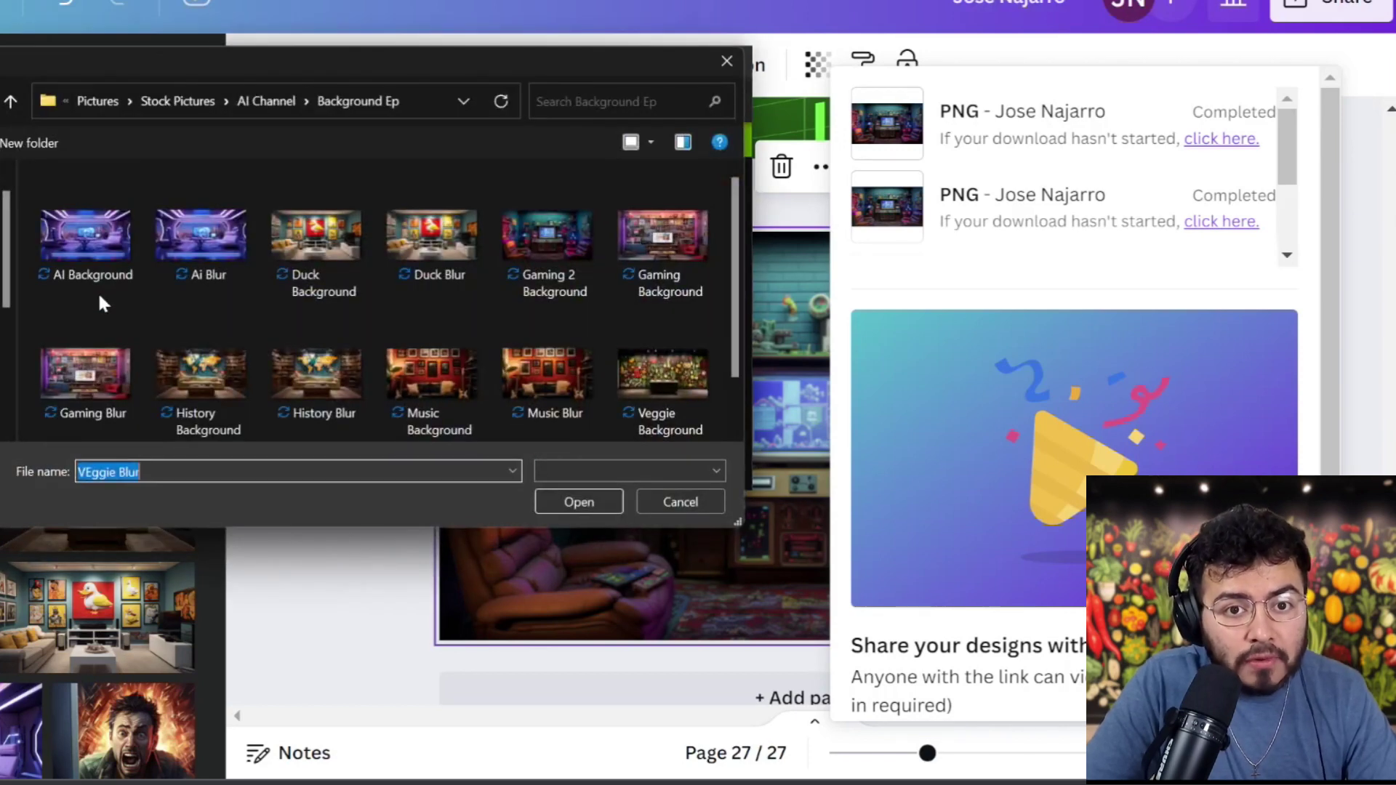
pyautogui.doubleClick(425, 261)
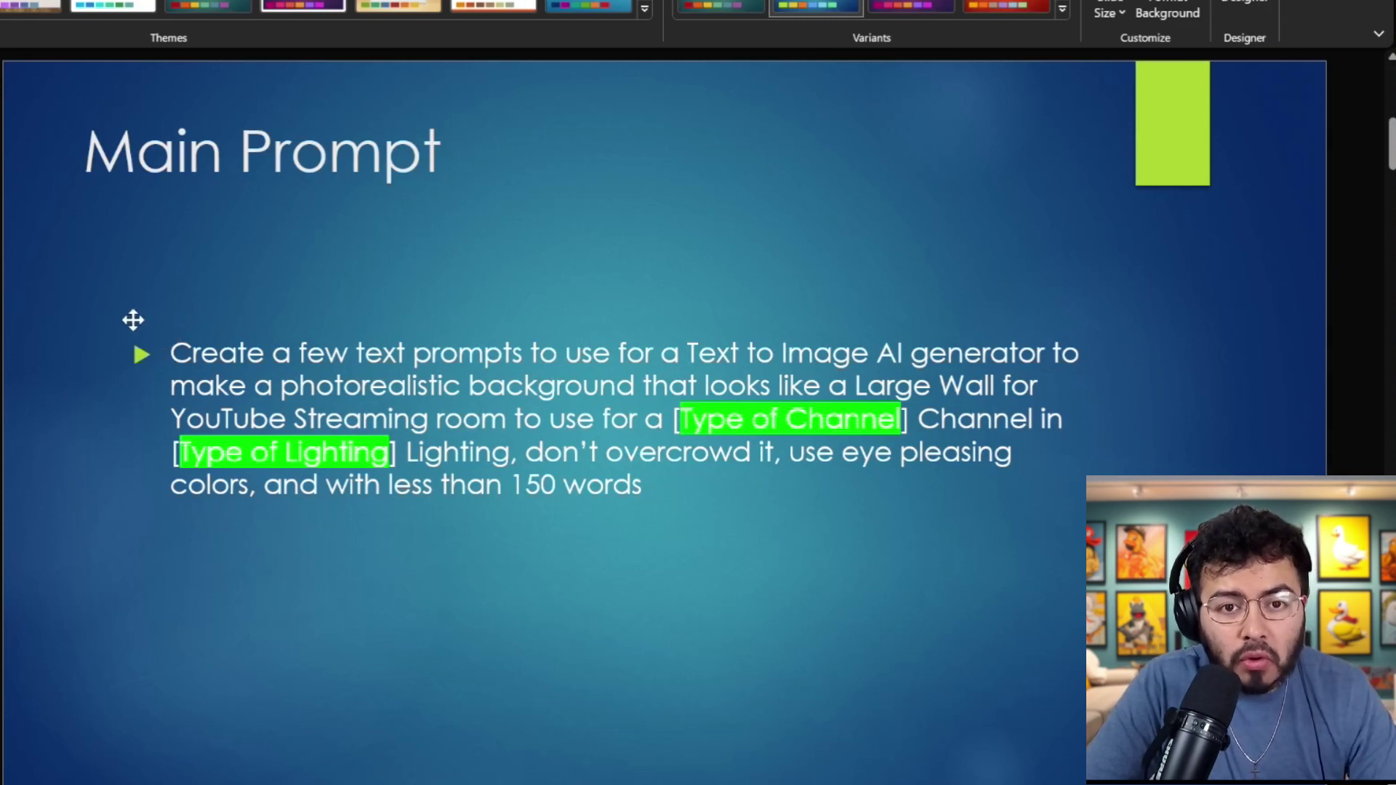
# Step: Advance to the Steps slide listing the workflow from Update Prompt to Blur Image
pyautogui.press('pagedown')
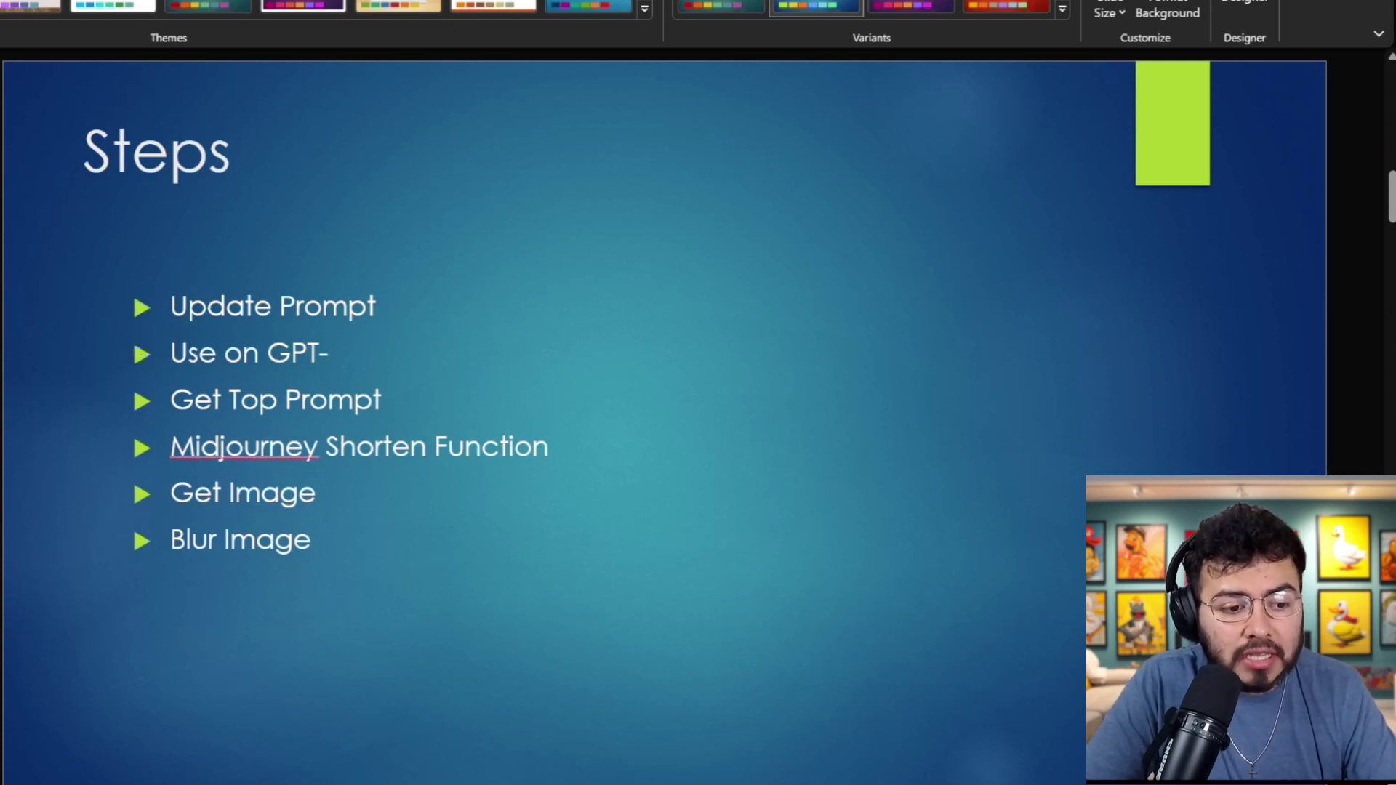
# Step: Drag the gaming-room and map collages higher on their slides
pyautogui.press('pagedown')
pyautogui.press('pagedown')
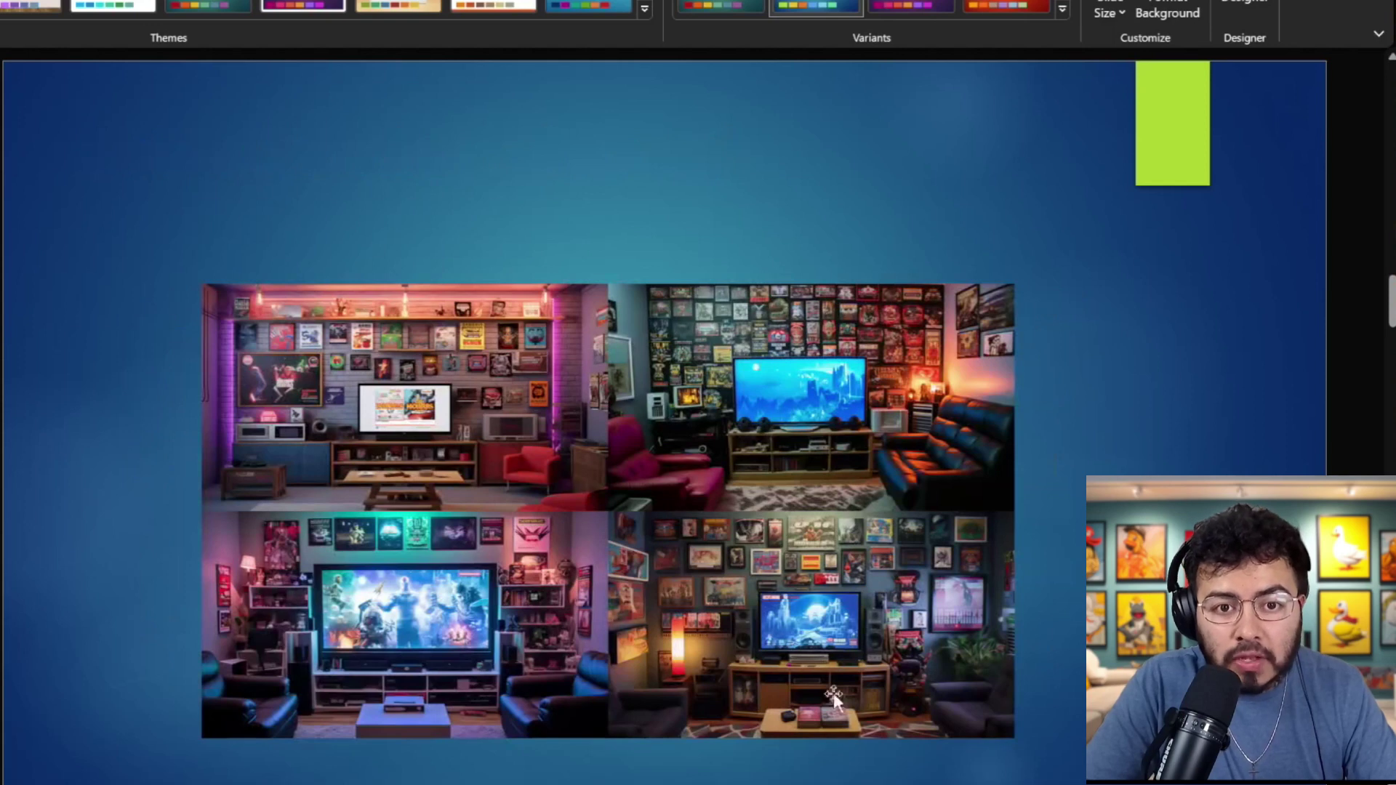
pyautogui.moveTo(604, 291); pyautogui.dragTo(604, 223)
pyautogui.click(604, 178)
pyautogui.press('pagedown')
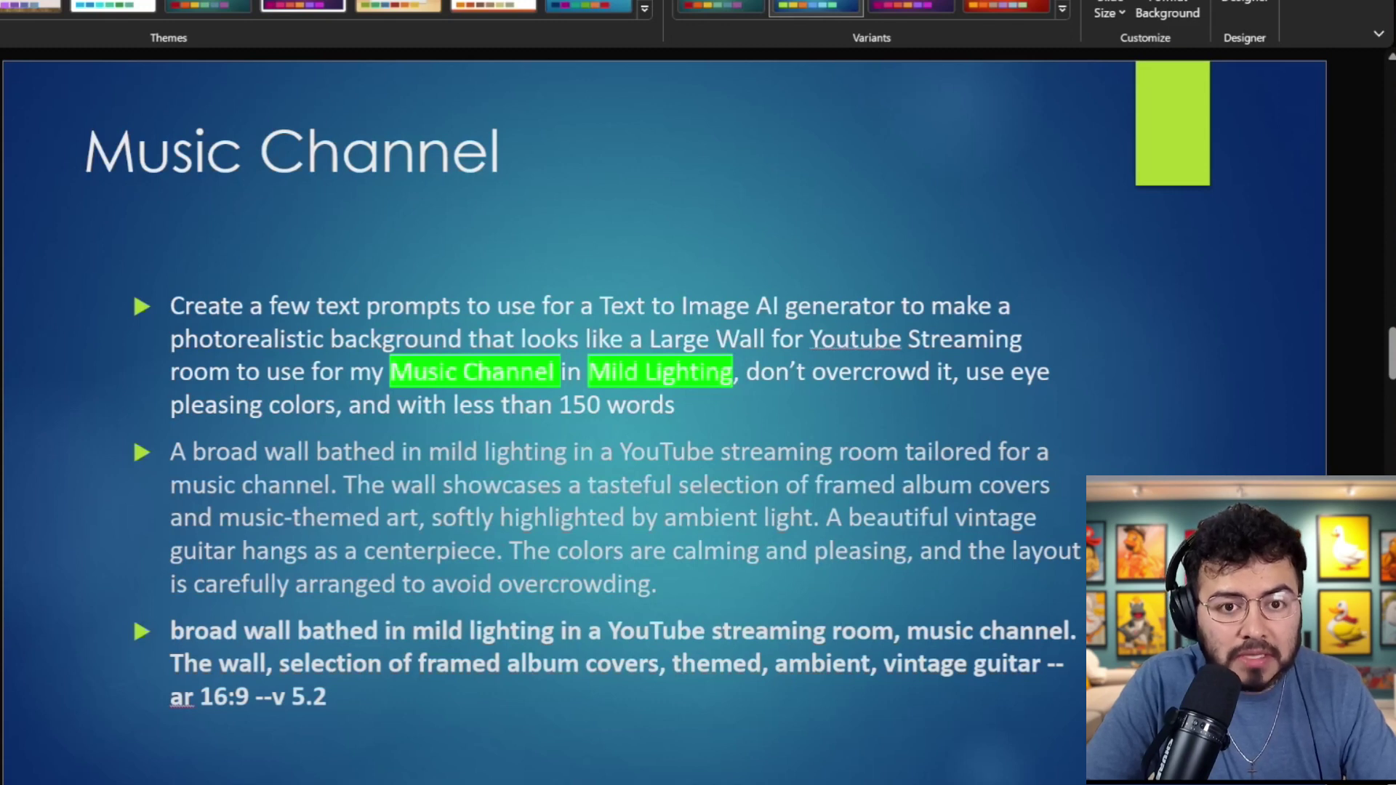
pyautogui.press('pagedown')
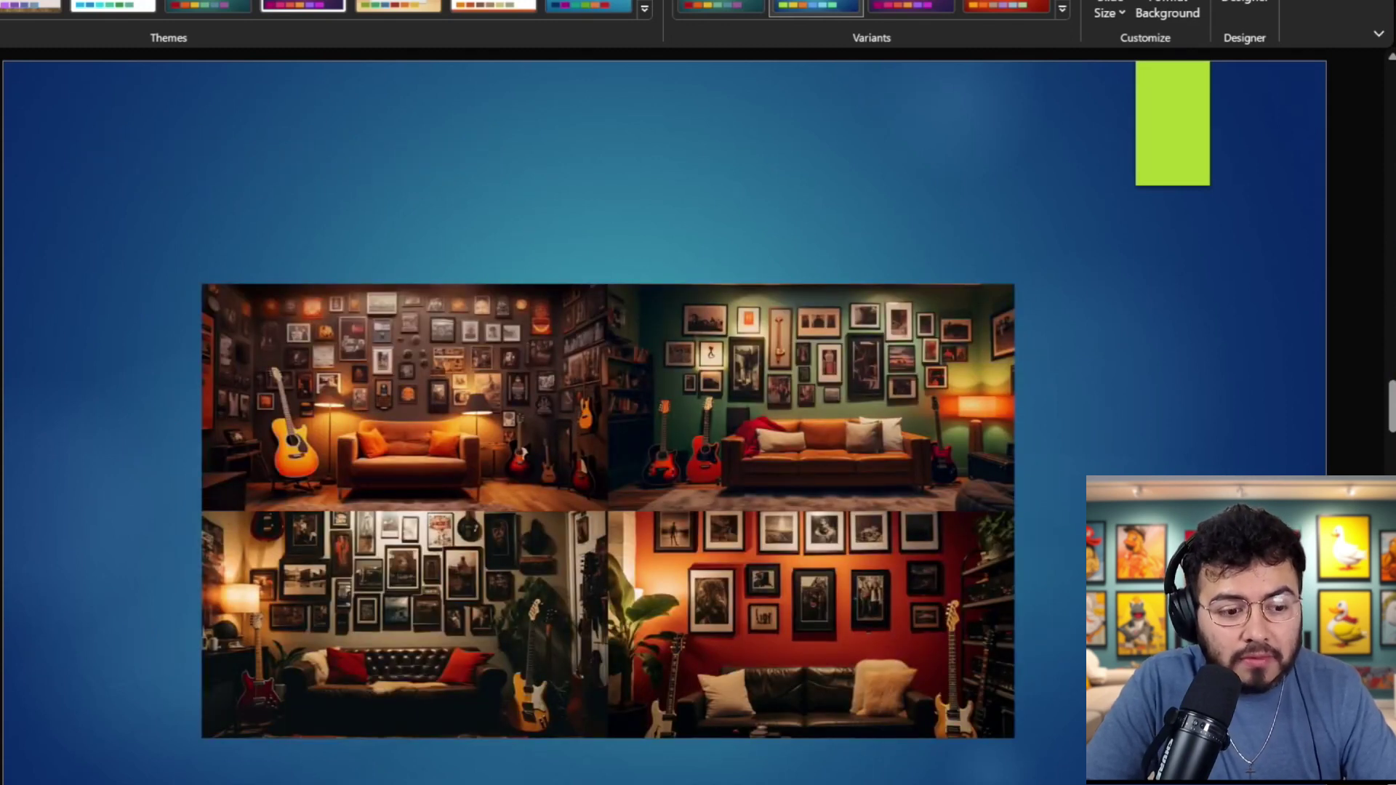
pyautogui.press('pagedown')
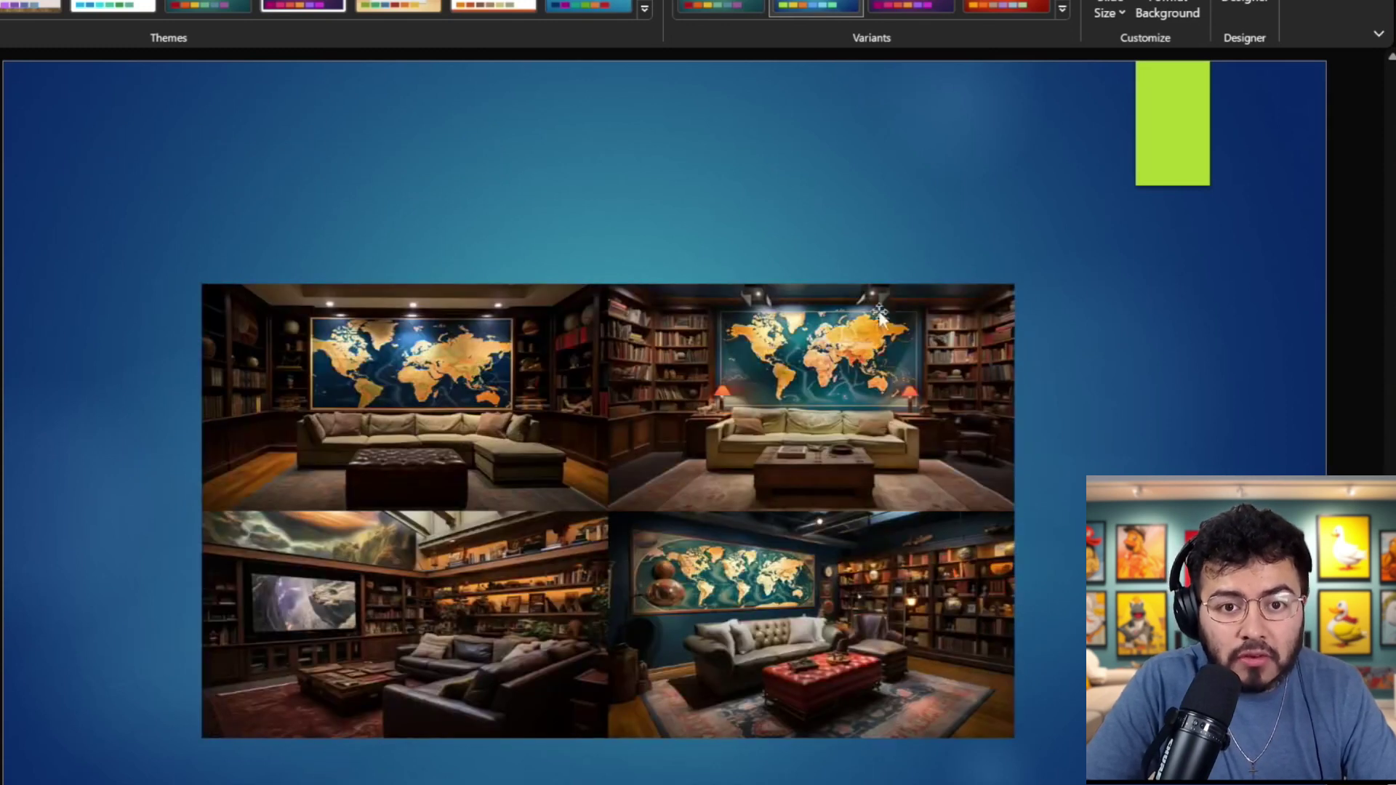
pyautogui.moveTo(418, 615); pyautogui.dragTo(413, 529)
pyautogui.press('Escape')
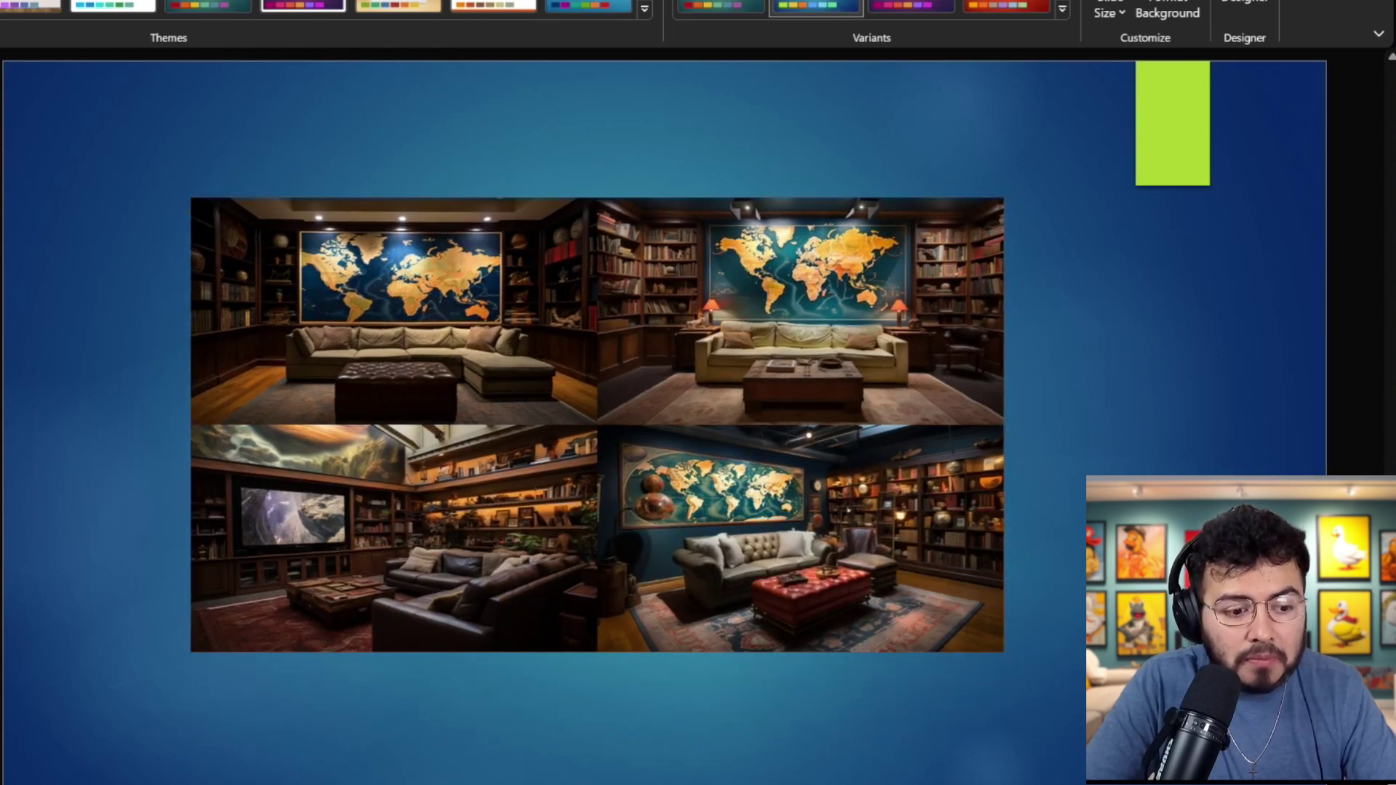
# Step: Raise the duck-room and vegetable-wall collages higher on their slides
pyautogui.press('pagedown')
pyautogui.click(363, 615)
pyautogui.moveTo(364, 614); pyautogui.dragTo(376, 518)
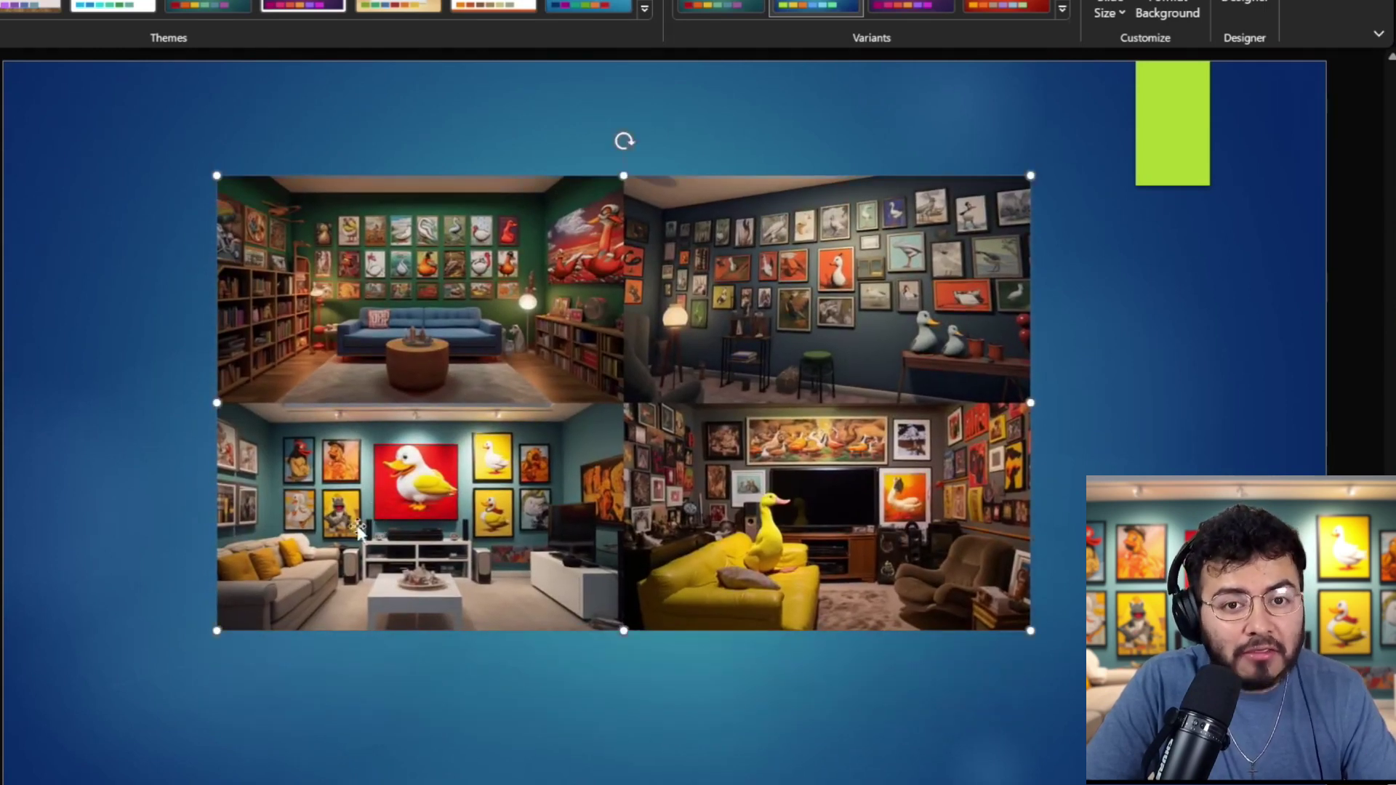
pyautogui.press('Escape')
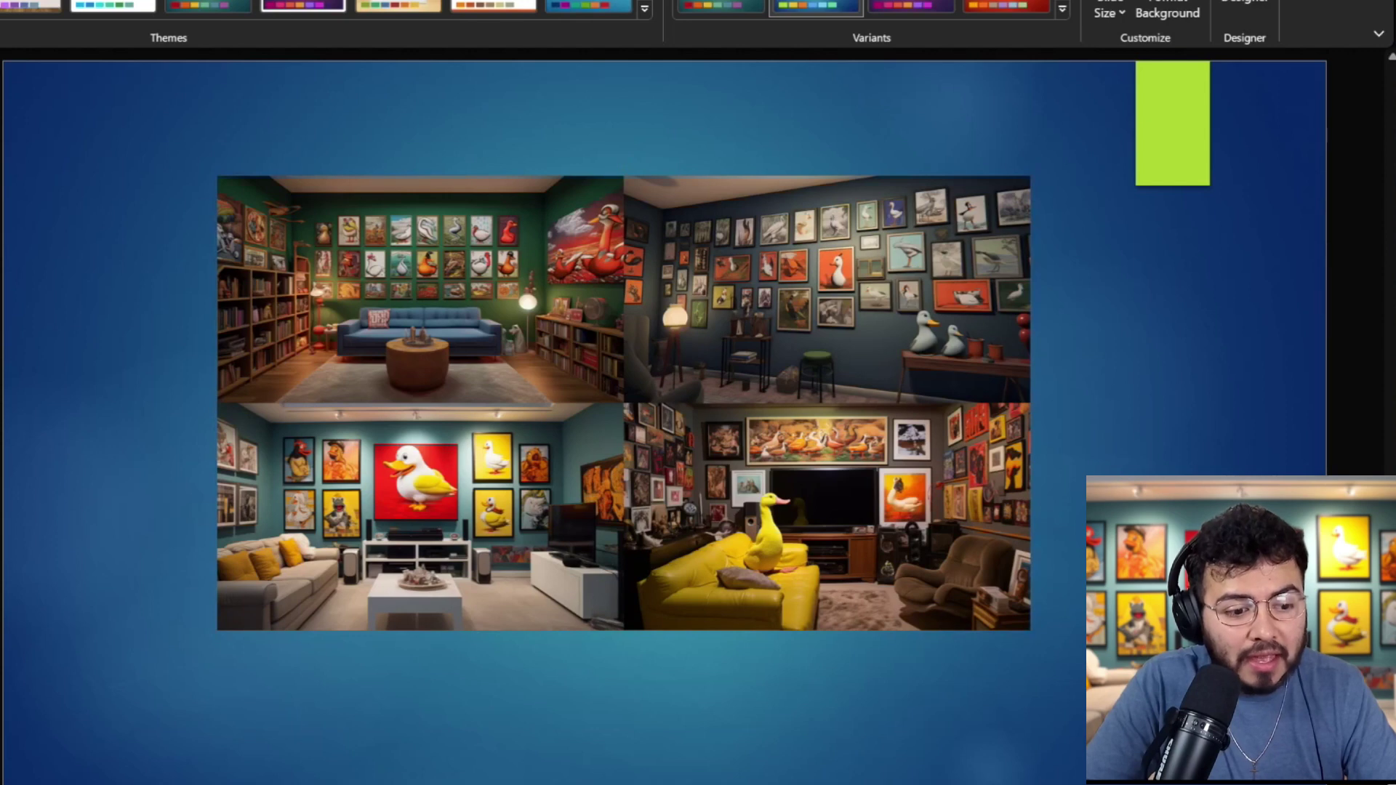
pyautogui.press('pagedown')
pyautogui.moveTo(538, 570); pyautogui.dragTo(536, 494)
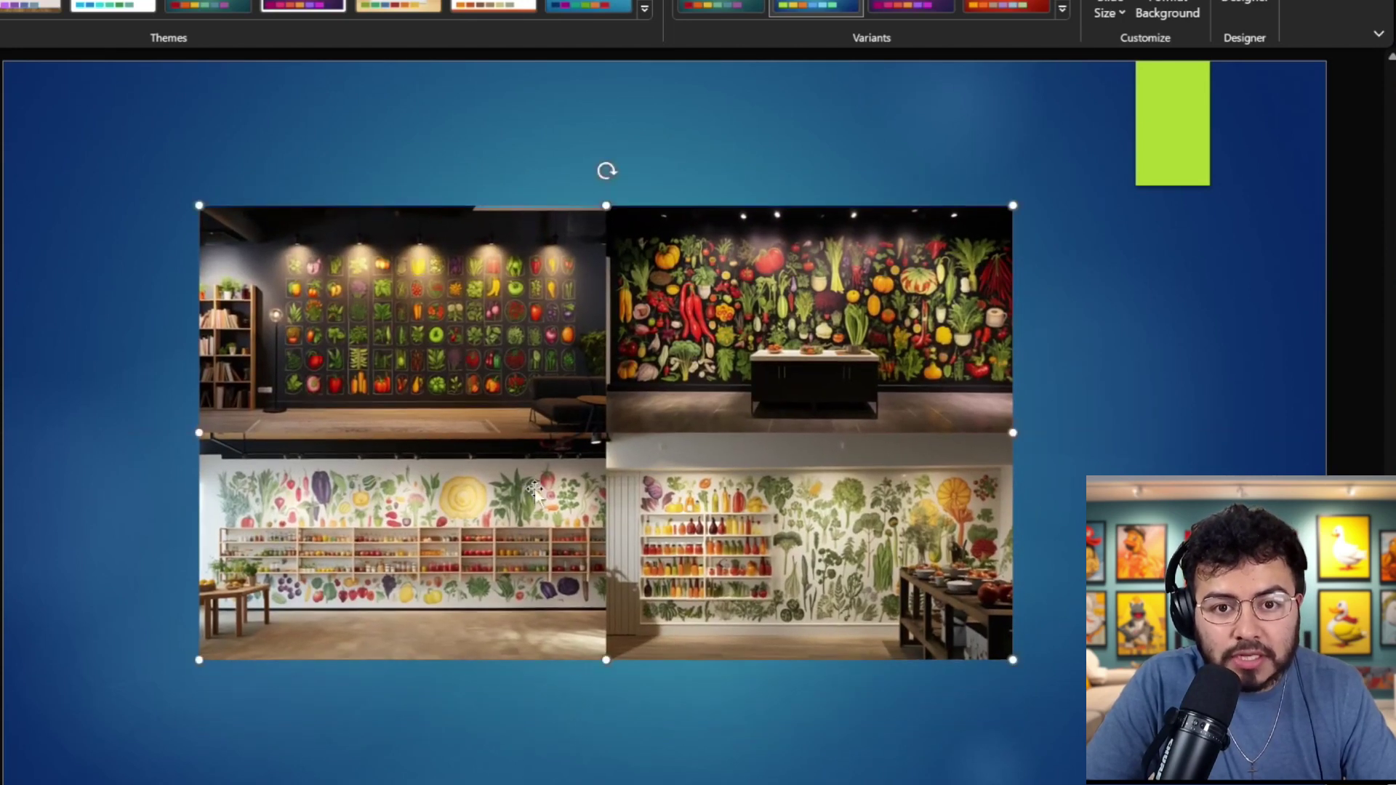
pyautogui.press('Escape')
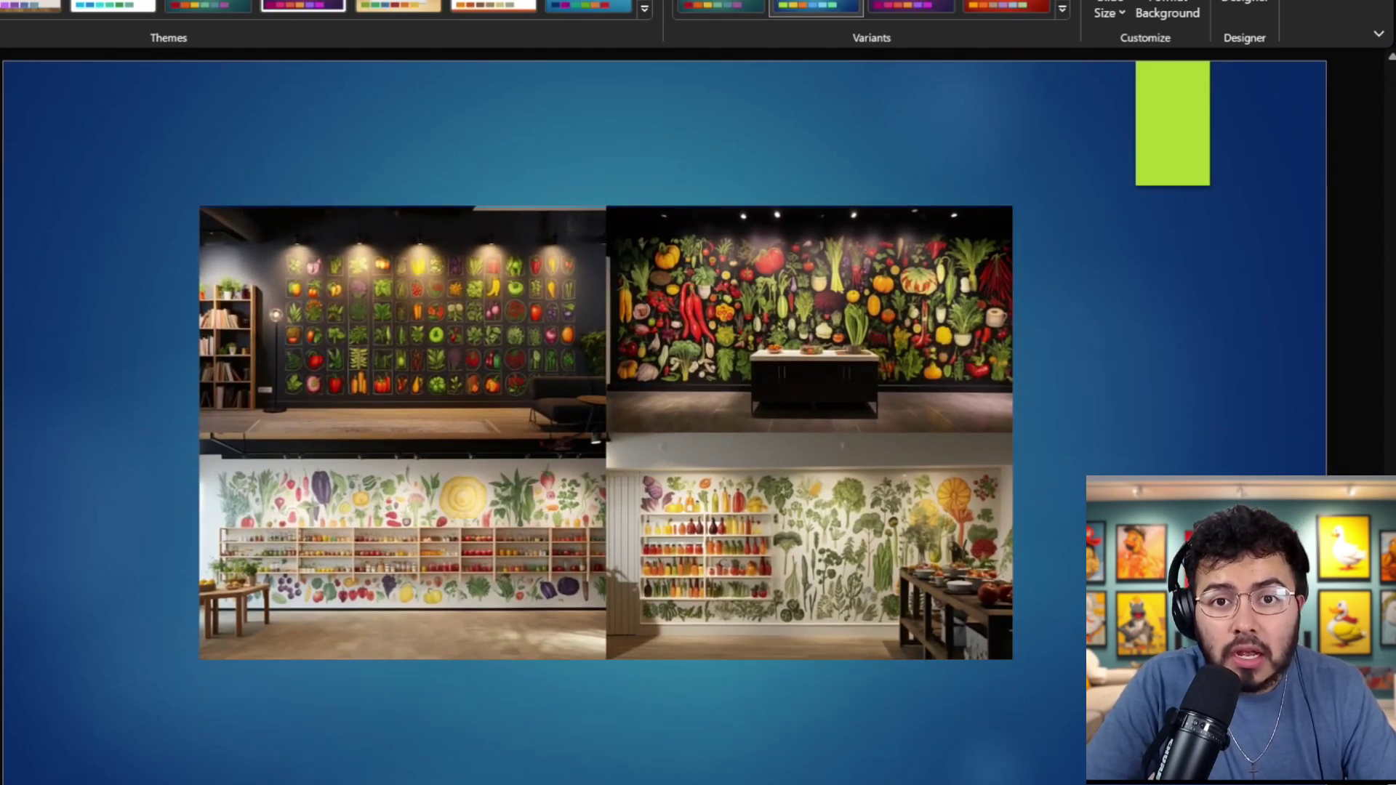